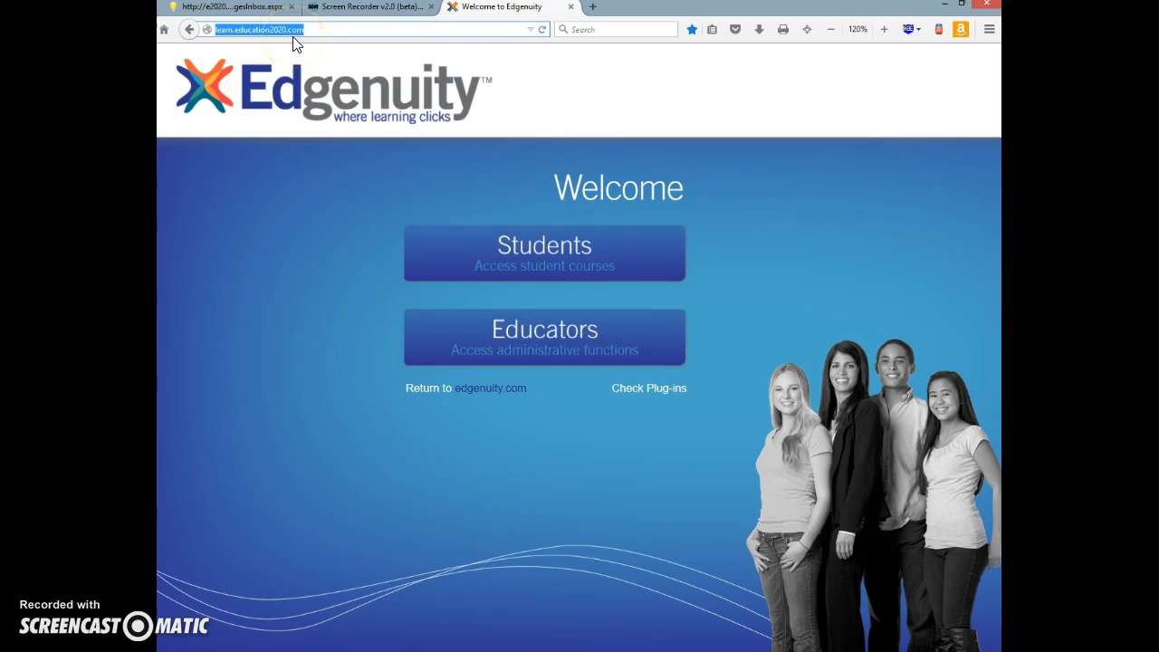
# Log in through the Educators portal with the filled-in credentials and open the student dashboard.
pyautogui.click(561, 349)
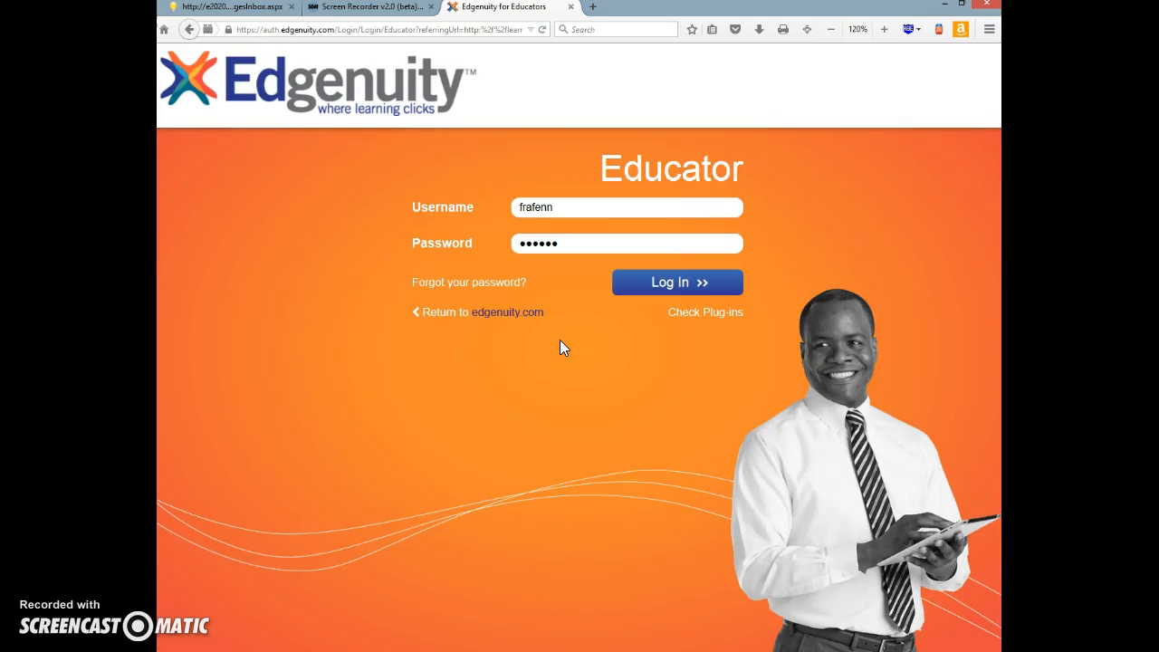
pyautogui.click(578, 211)
pyautogui.click(664, 284)
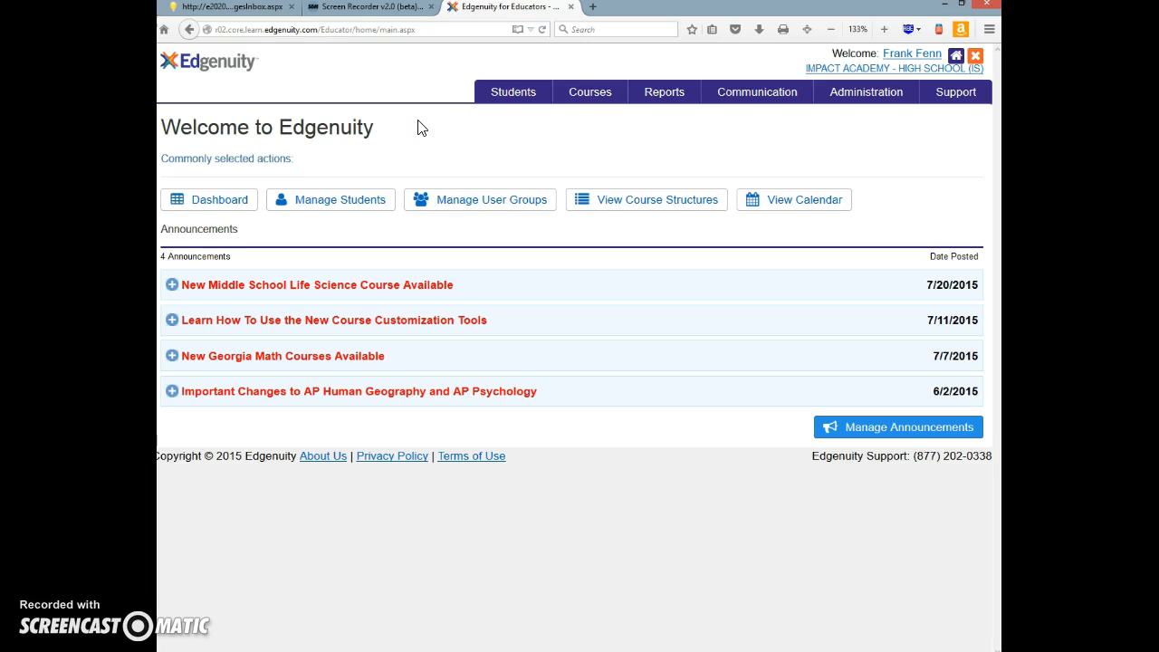
pyautogui.click(202, 207)
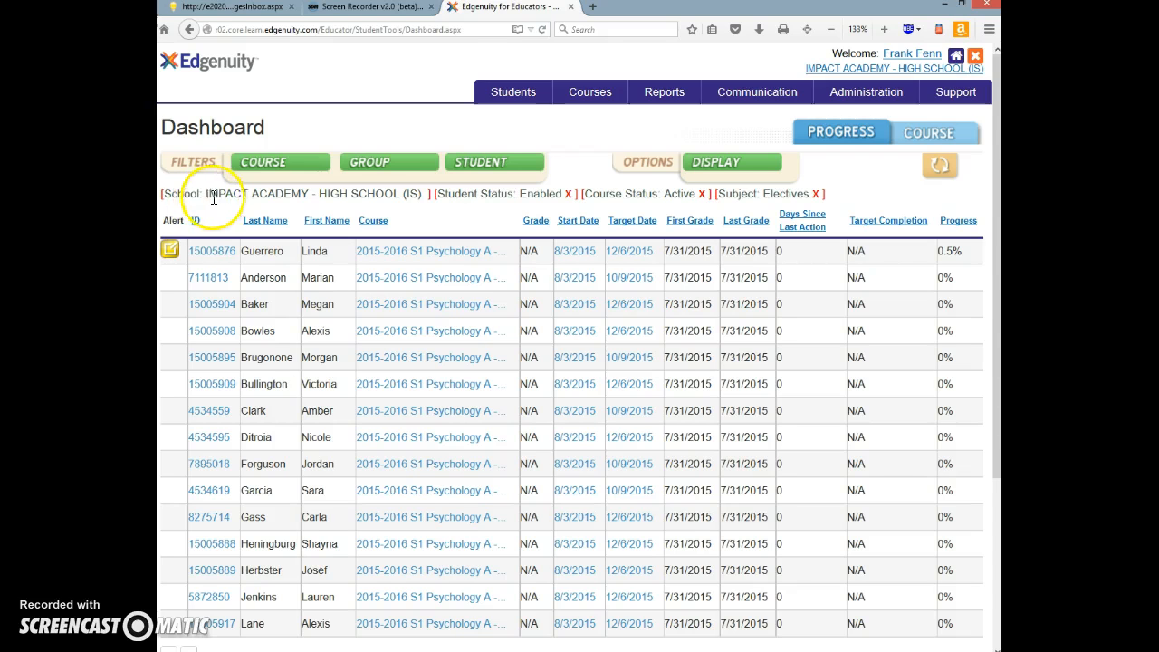
# Apply the group filter with the school IMPACT ACADEMY - HIGH SCHOOL (IS) and all user groups.
pyautogui.click(396, 170)
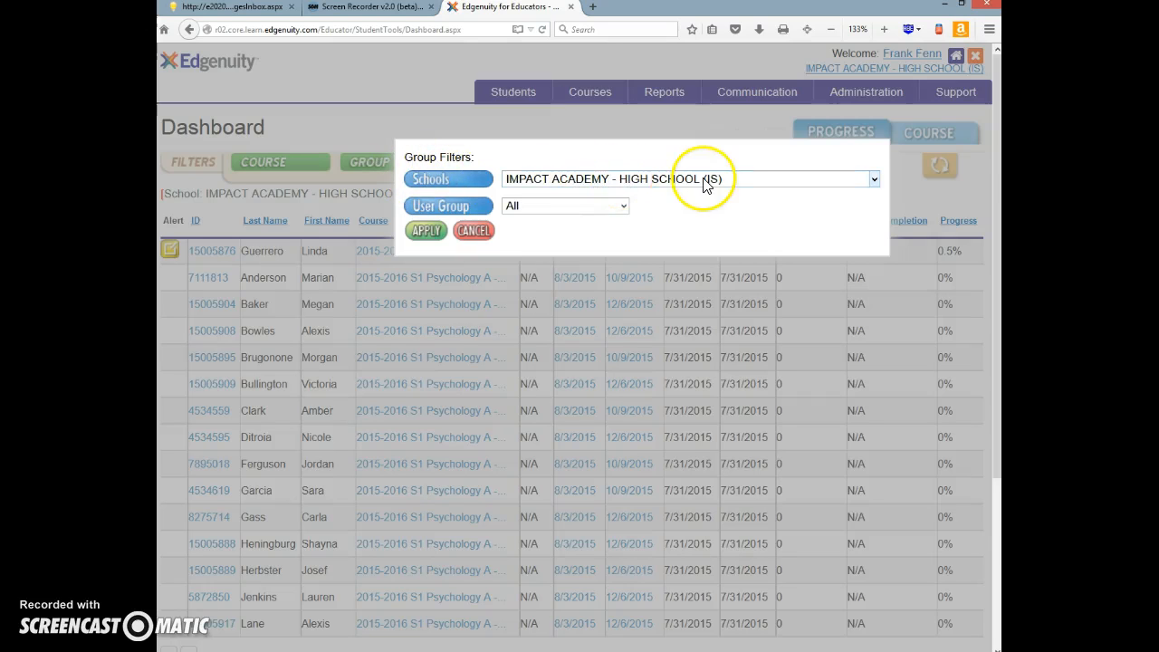
pyautogui.click(419, 231)
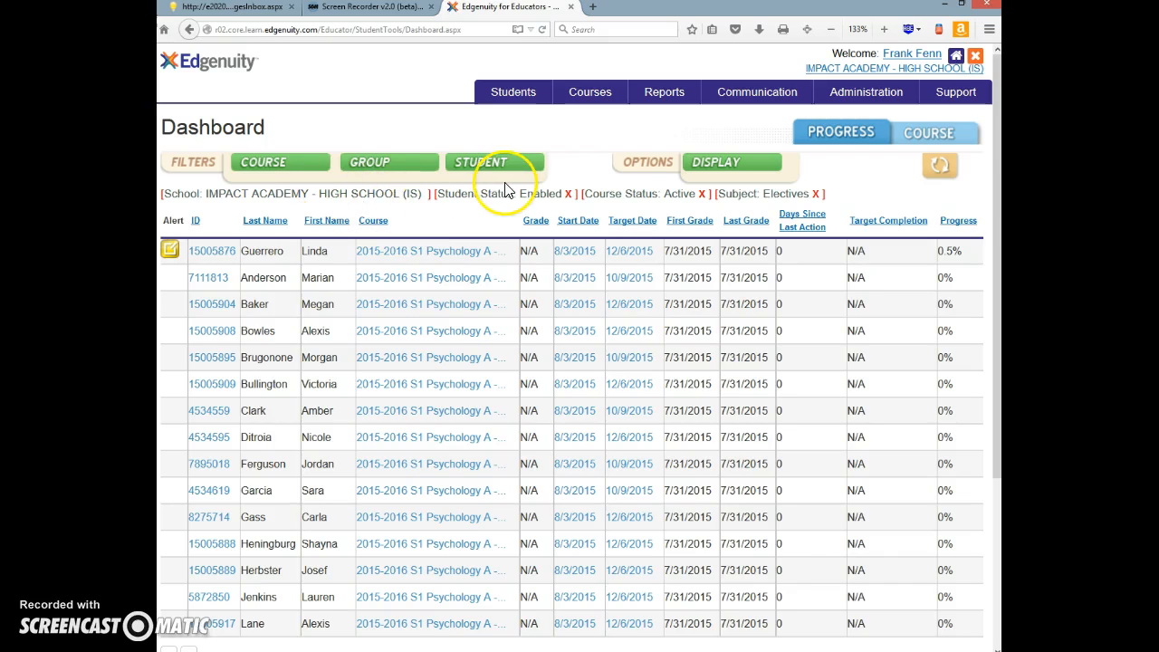
# Examine the subject choices in the course filters and look through the courses offered under Electives.
pyautogui.click(279, 162)
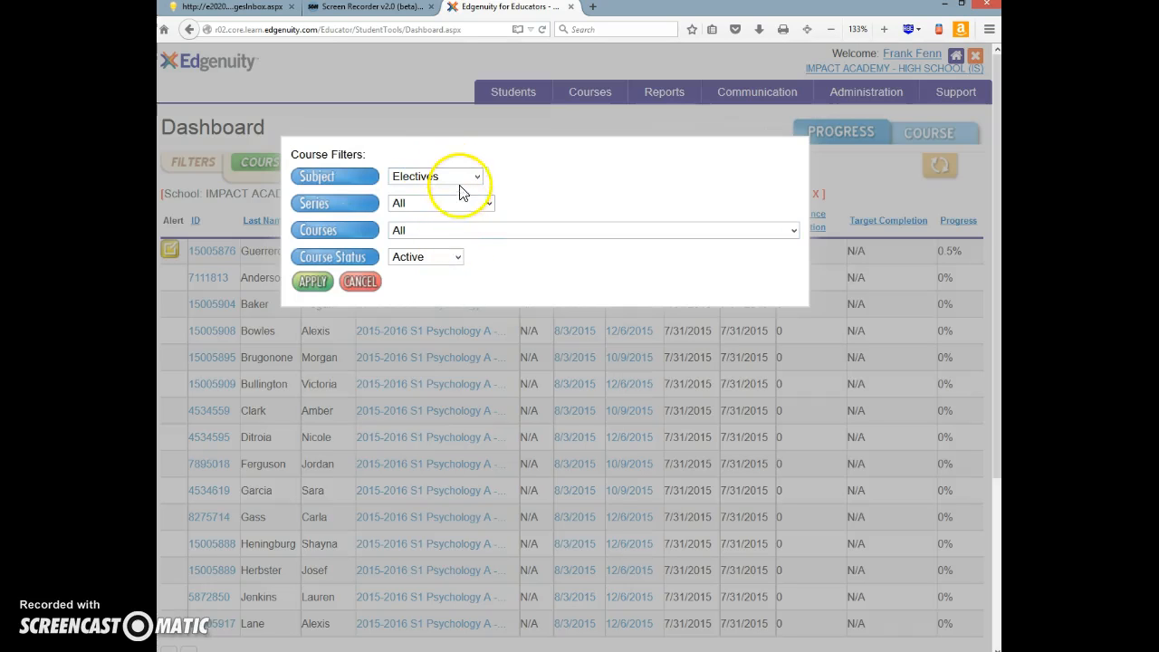
pyautogui.click(462, 183)
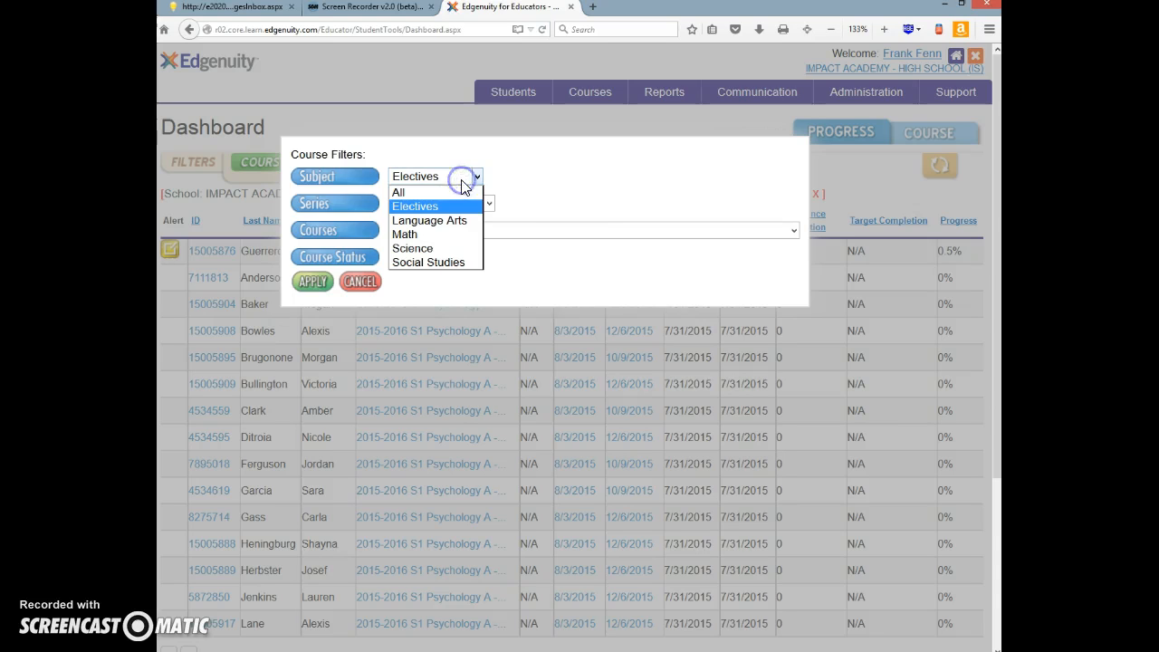
pyautogui.click(546, 174)
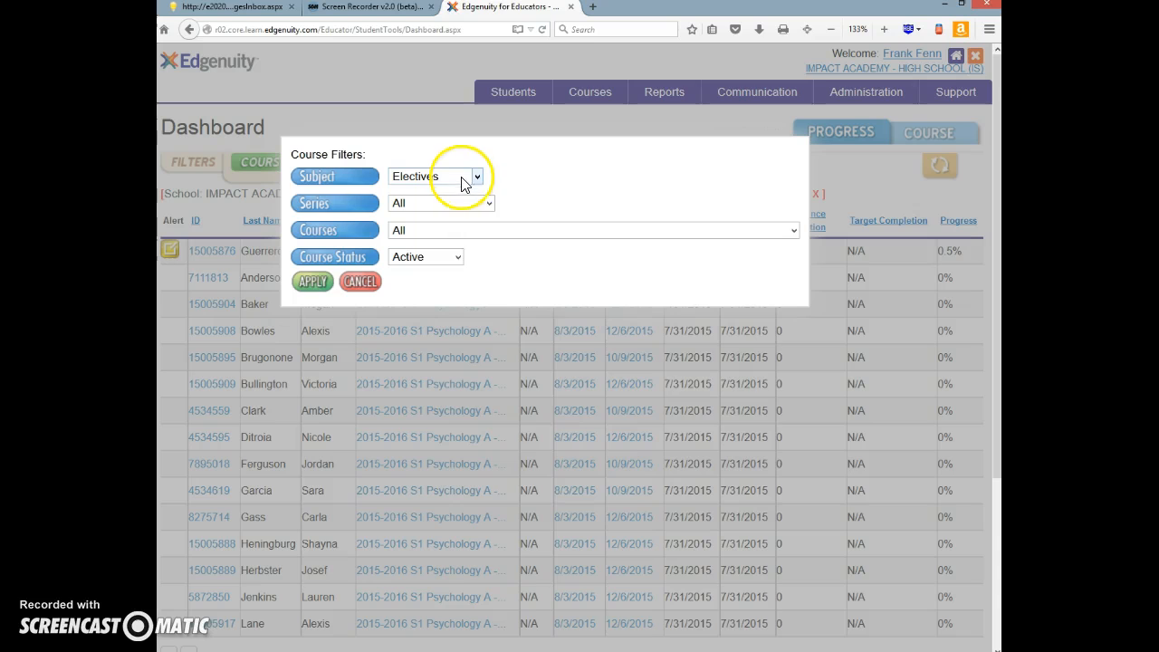
pyautogui.click(474, 233)
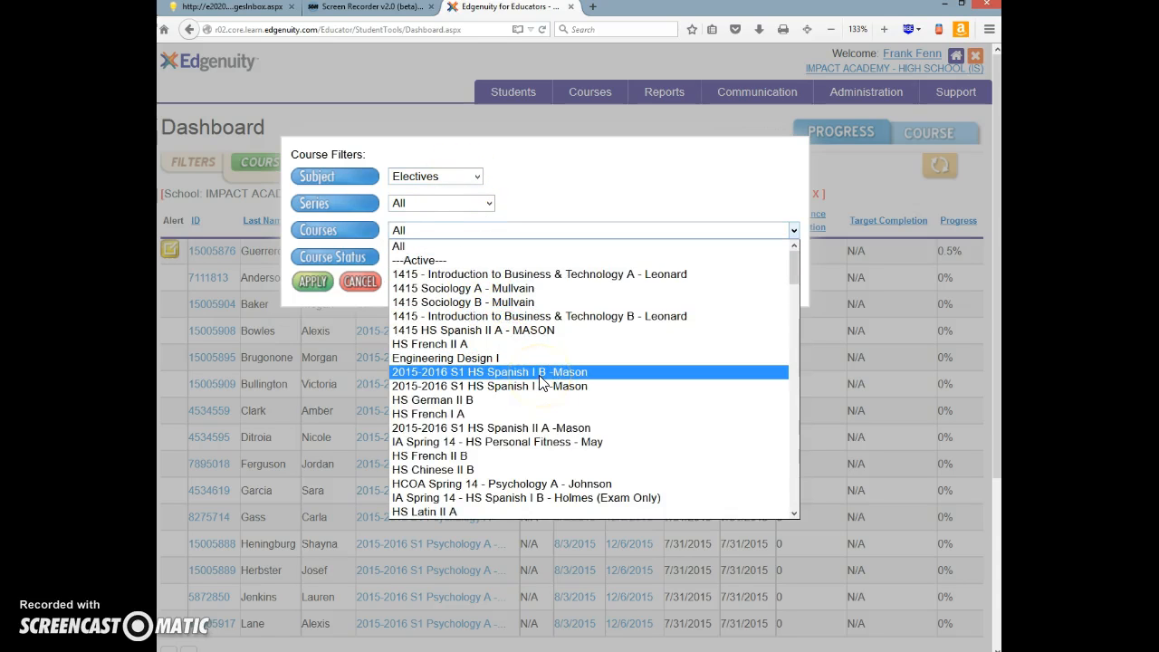
pyautogui.scroll(-10, 541, 383)
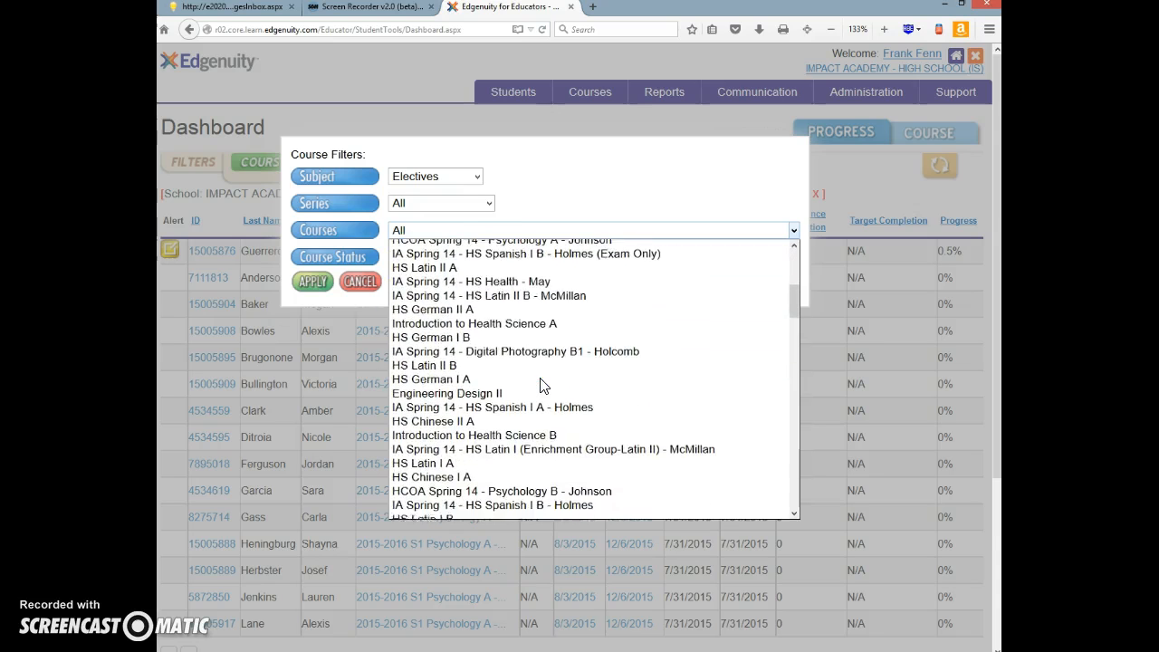
pyautogui.scroll(-7, 541, 383)
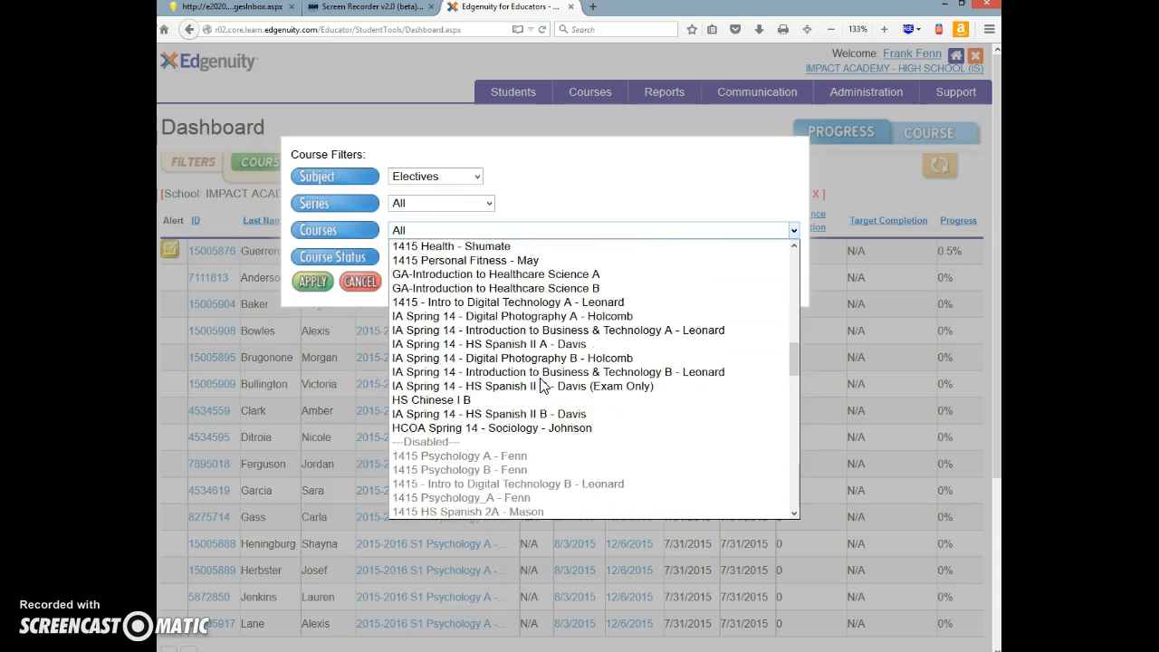
pyautogui.scroll(5, 541, 383)
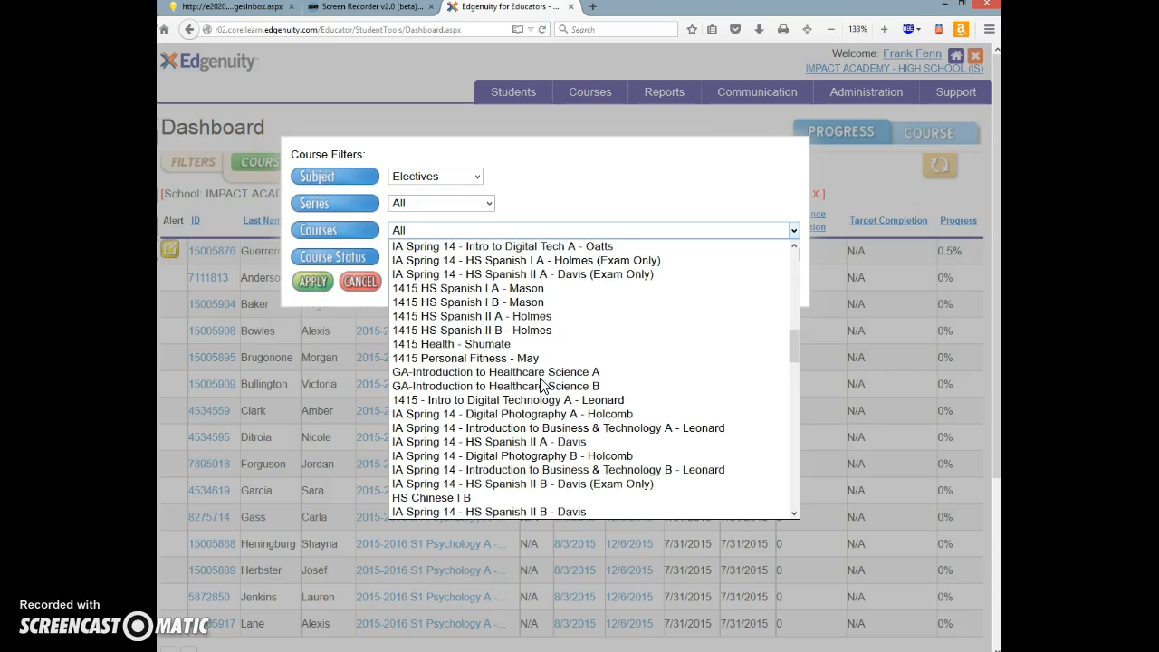
pyautogui.scroll(7, 540, 383)
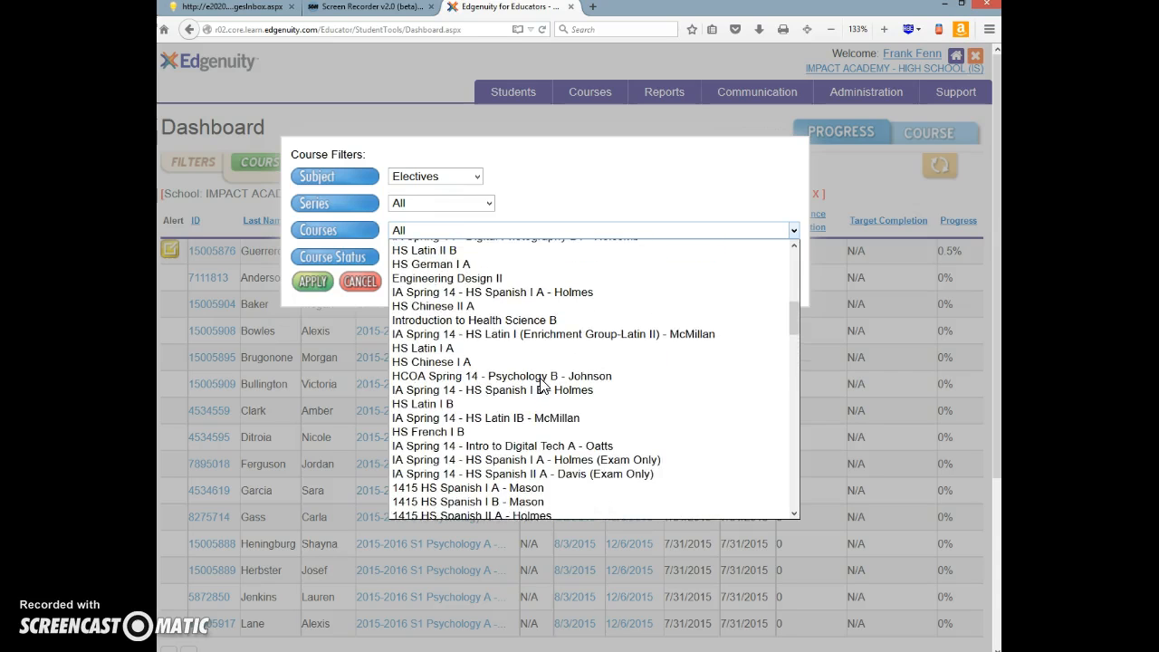
pyautogui.scroll(3, 540, 383)
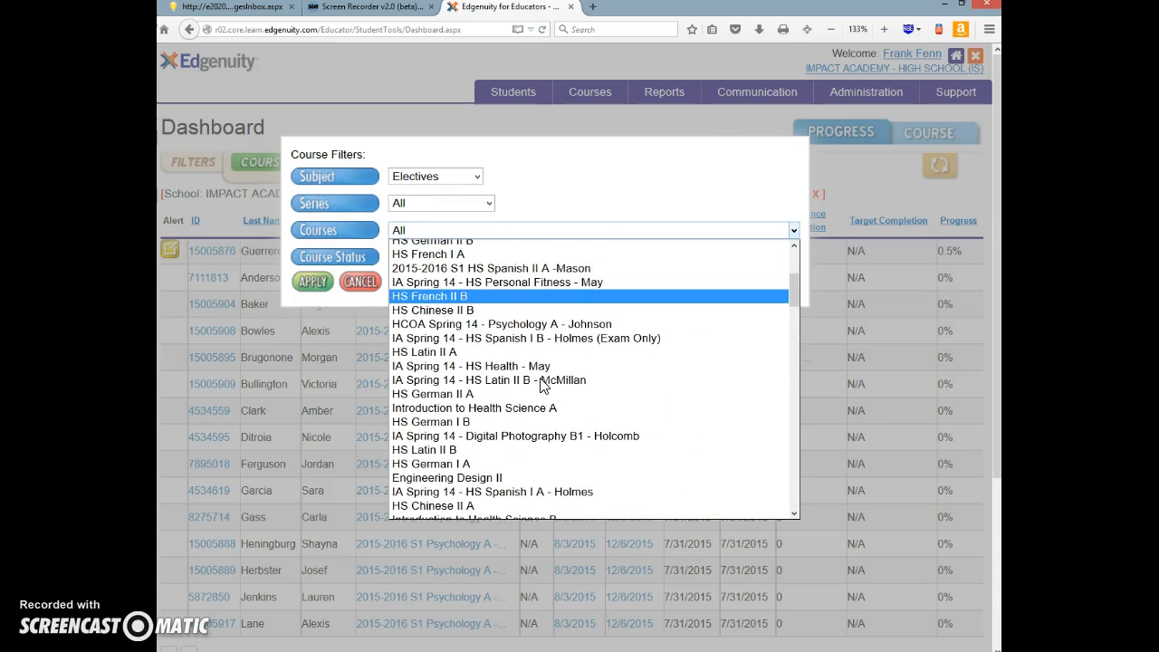
pyautogui.scroll(3, 543, 385)
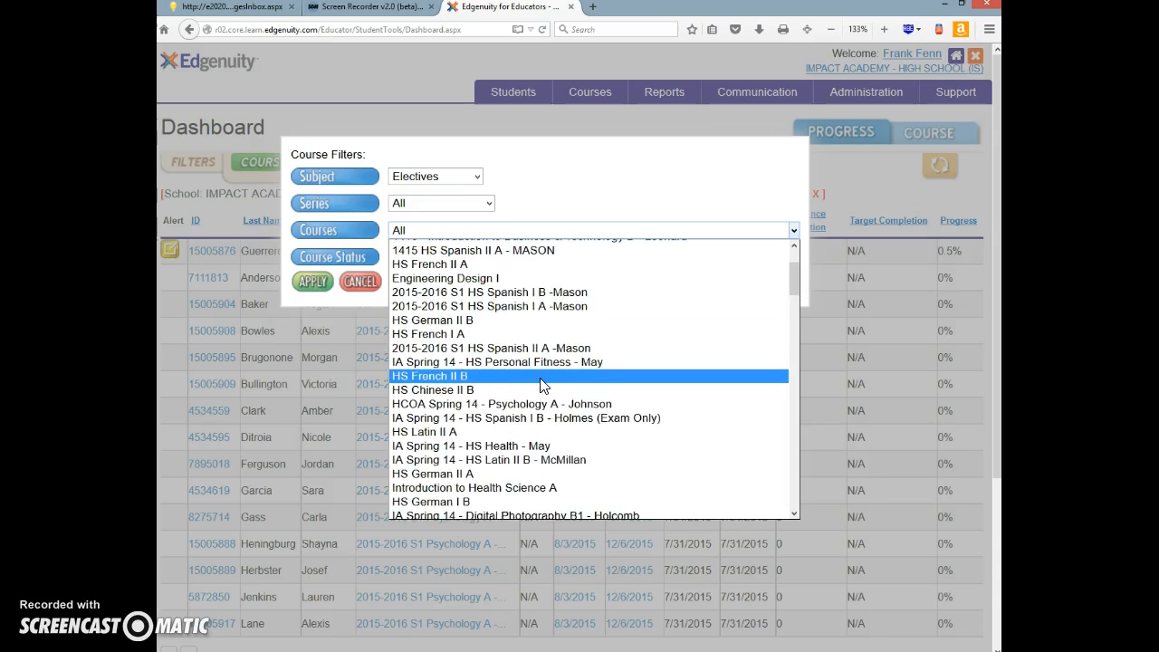
pyautogui.scroll(2, 541, 383)
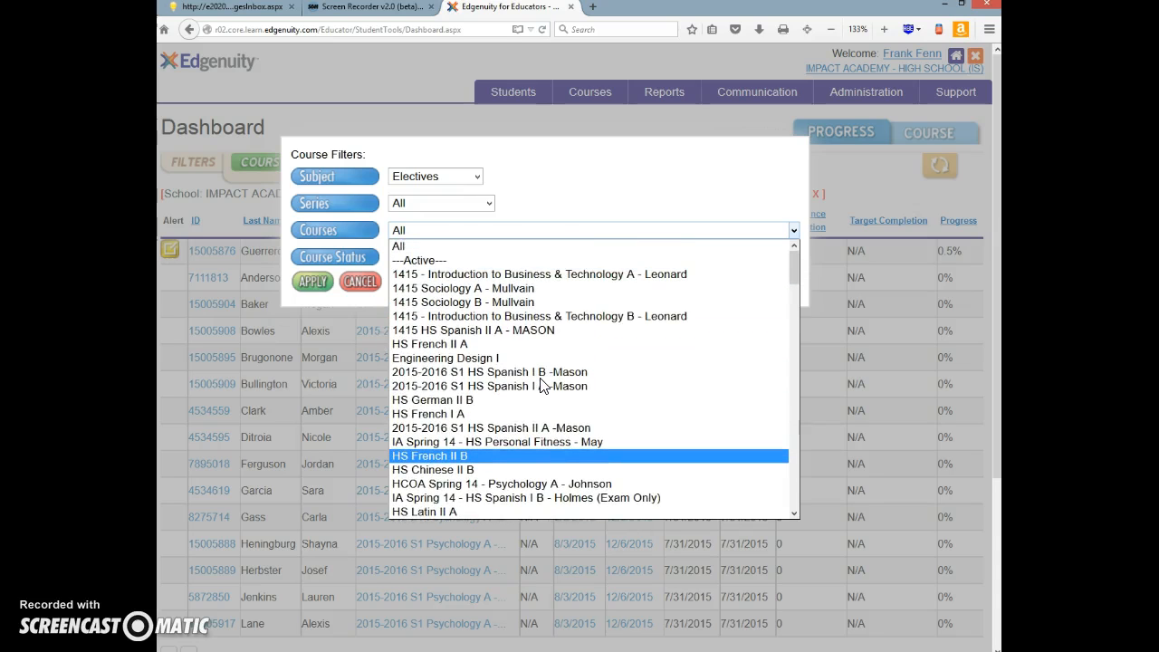
pyautogui.click(667, 161)
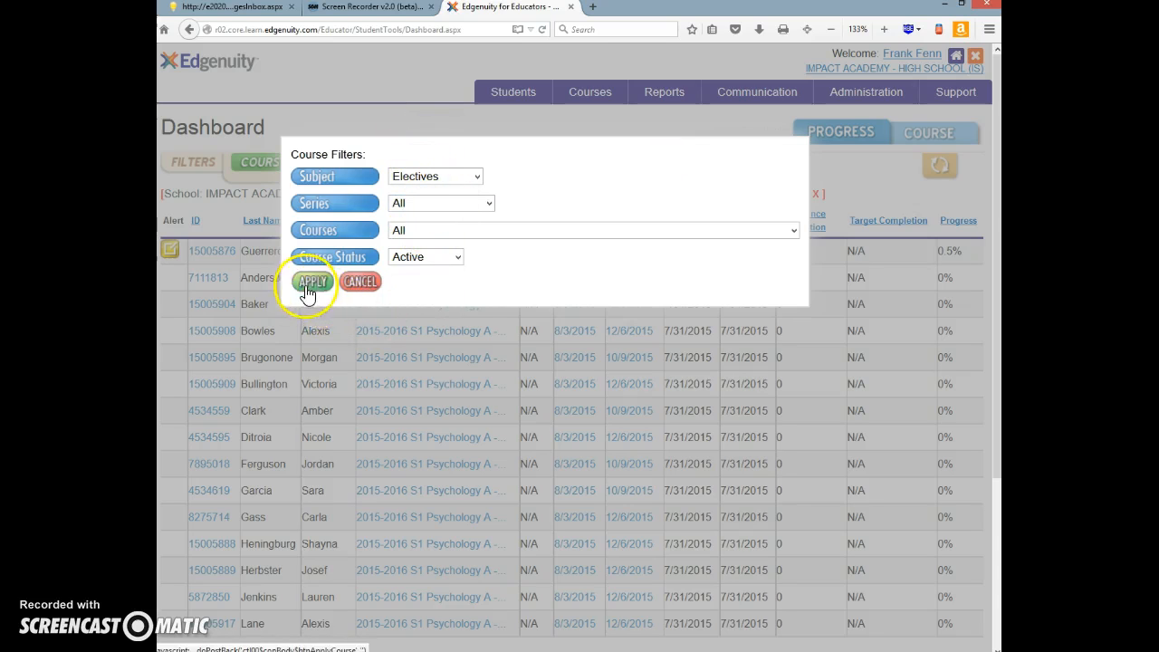
# Filter the dashboard to the Social Studies subject and look through the listed students and courses.
pyautogui.click(468, 179)
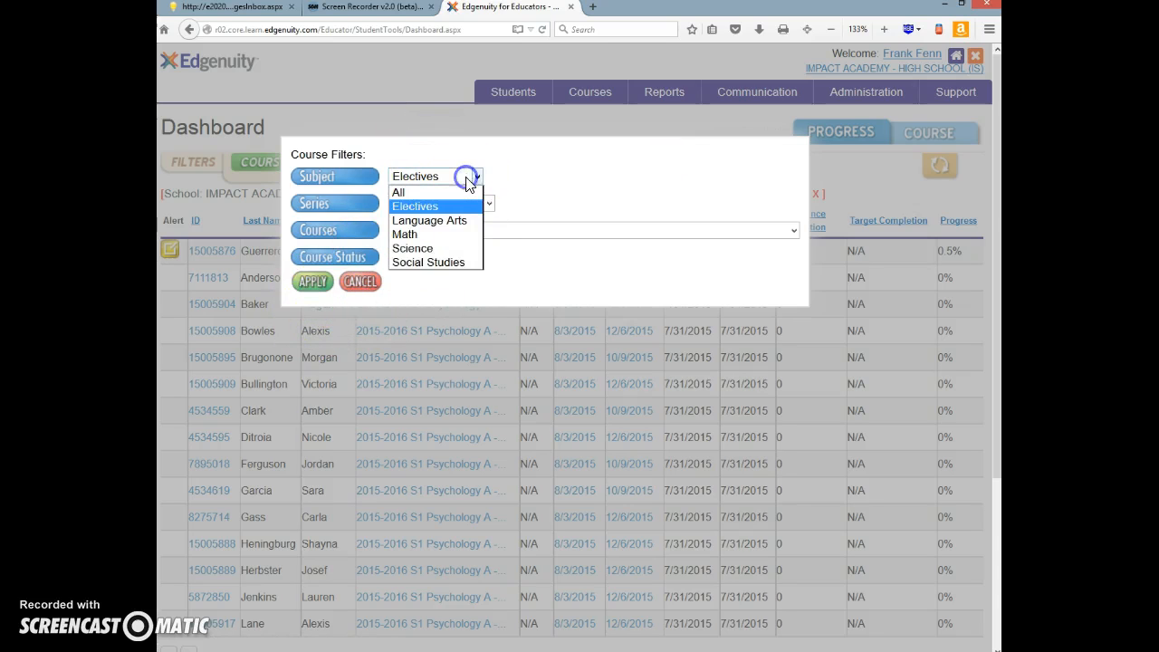
pyautogui.click(442, 265)
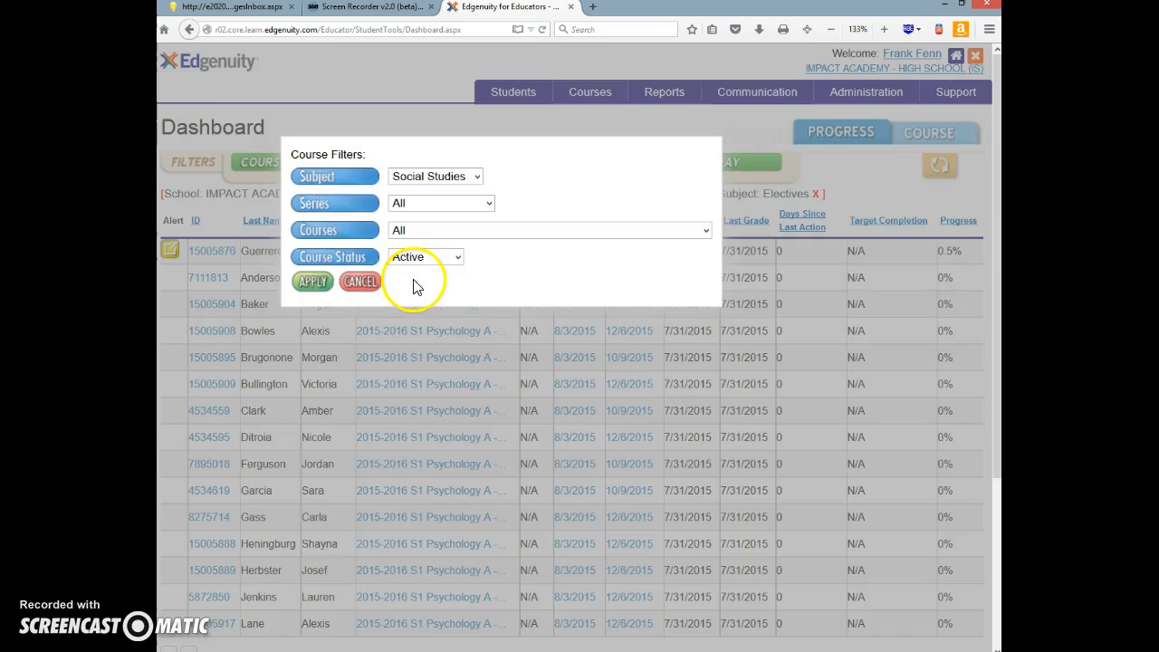
pyautogui.click(313, 283)
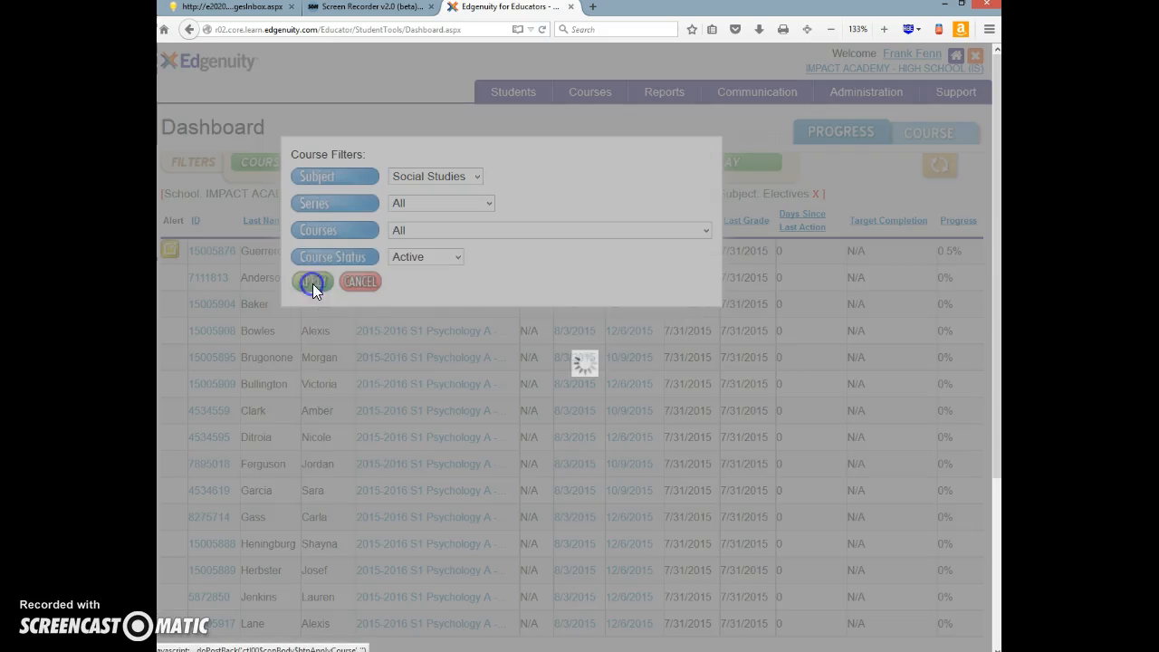
pyautogui.click(315, 287)
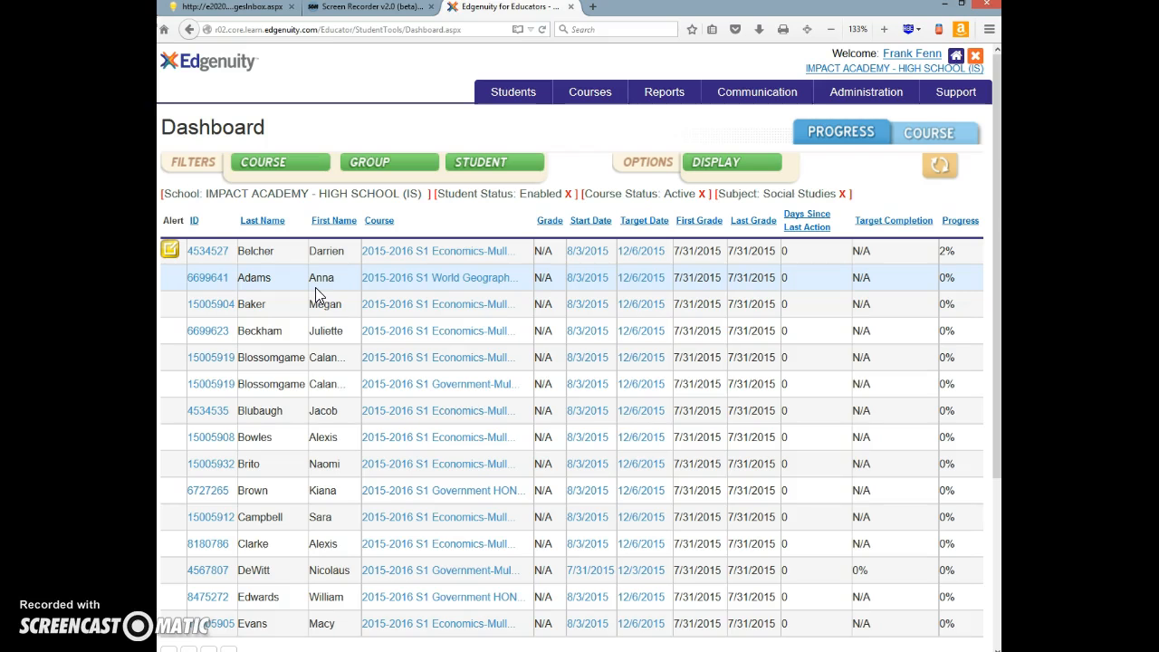
pyautogui.scroll(-5, 315, 290)
pyautogui.scroll(5, 315, 295)
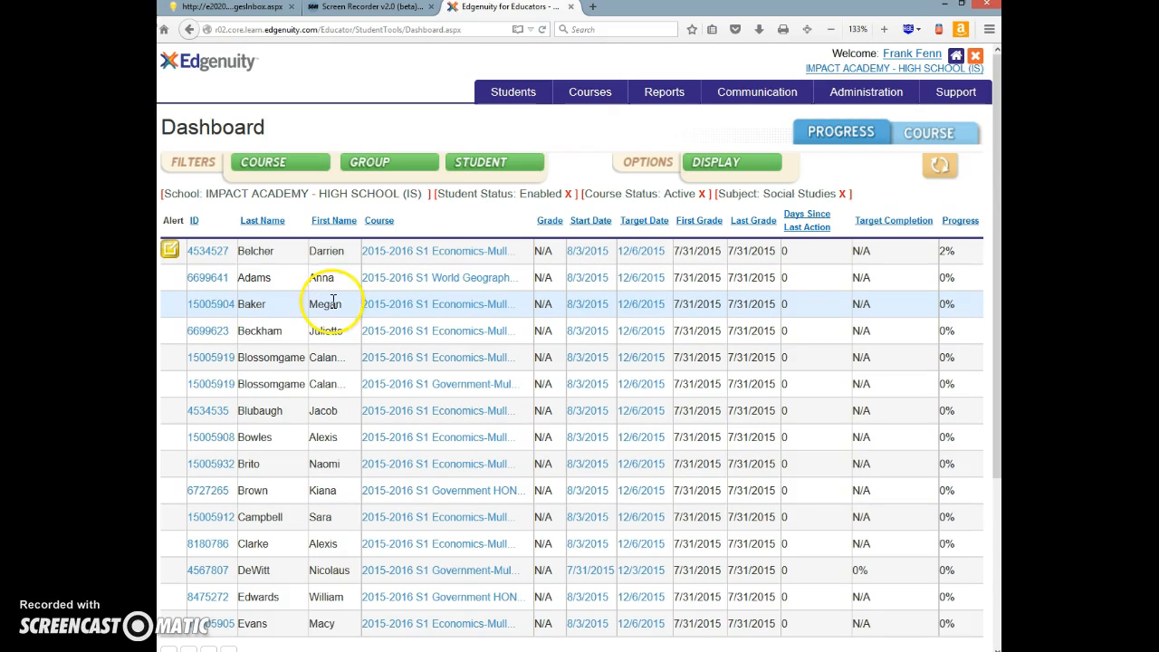
pyautogui.scroll(-5, 450, 313)
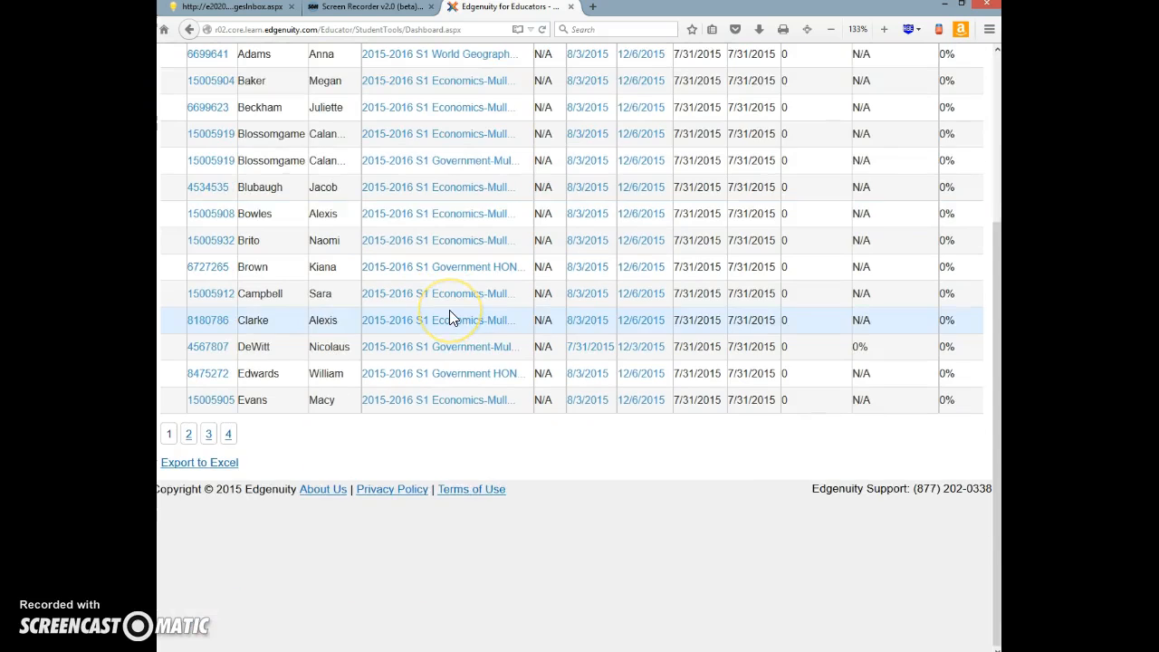
pyautogui.scroll(5, 450, 312)
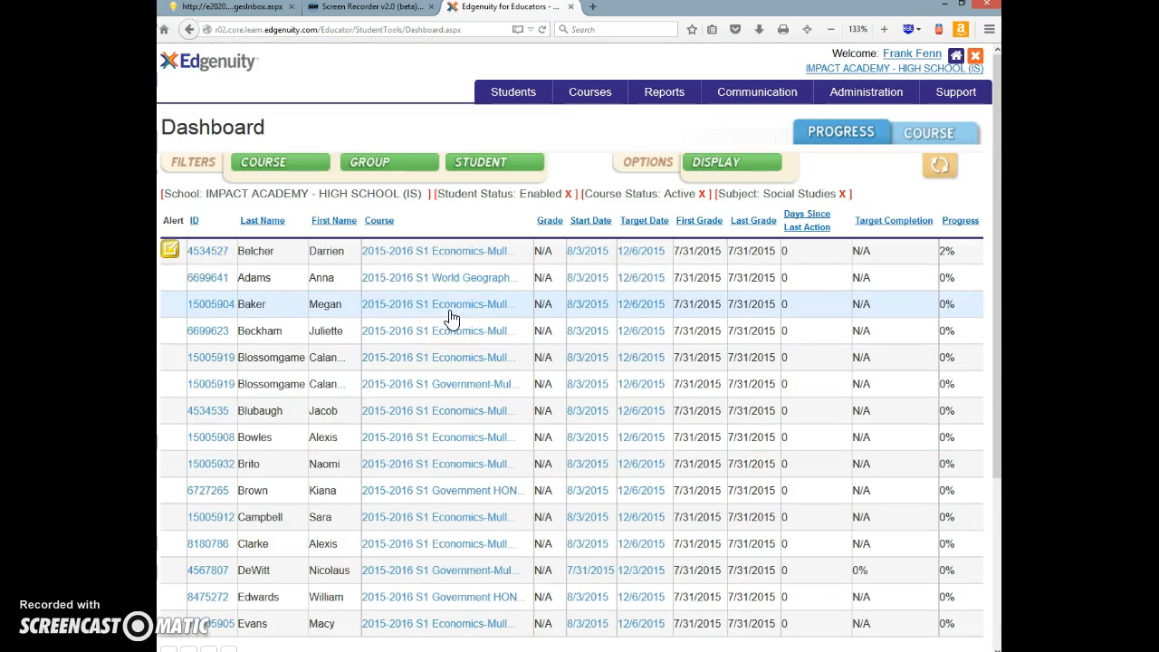
# Look through the active and disabled courses available under Social Studies in the course filters.
pyautogui.click(283, 163)
pyautogui.click(493, 229)
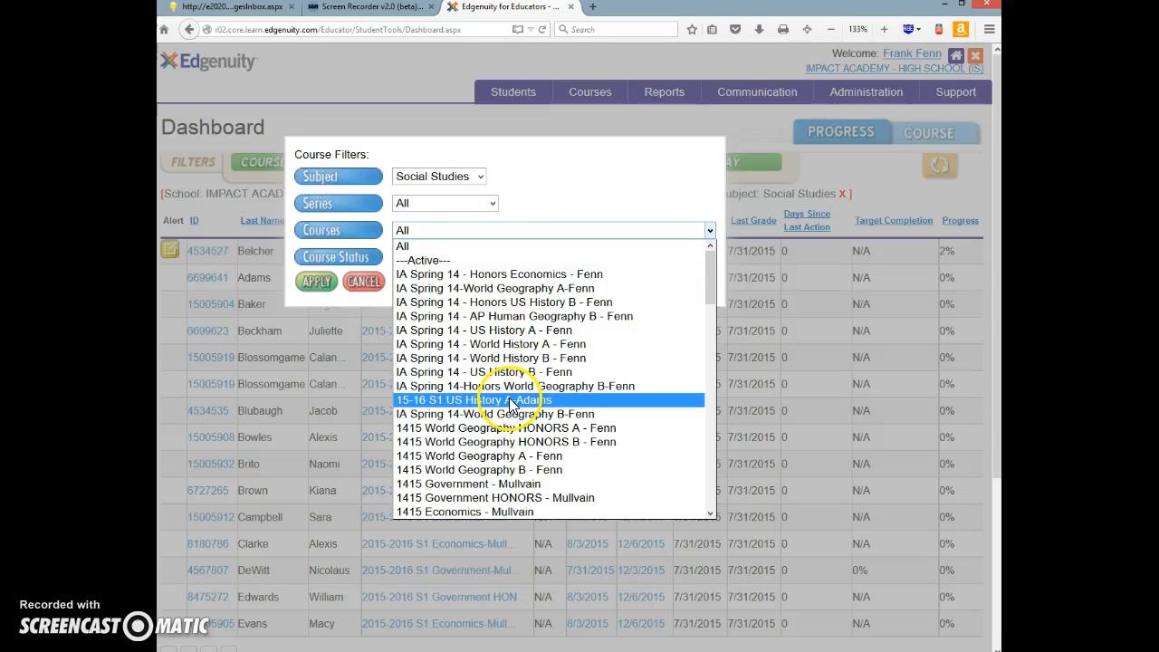
pyautogui.scroll(-1, 508, 400)
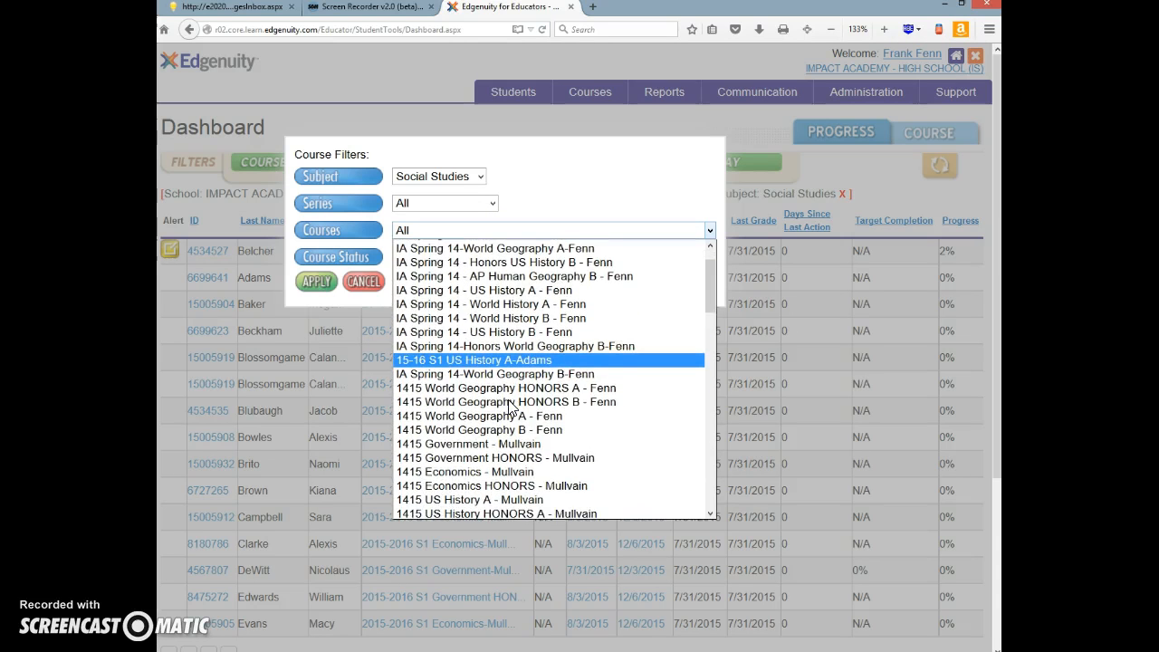
pyautogui.scroll(-5, 508, 408)
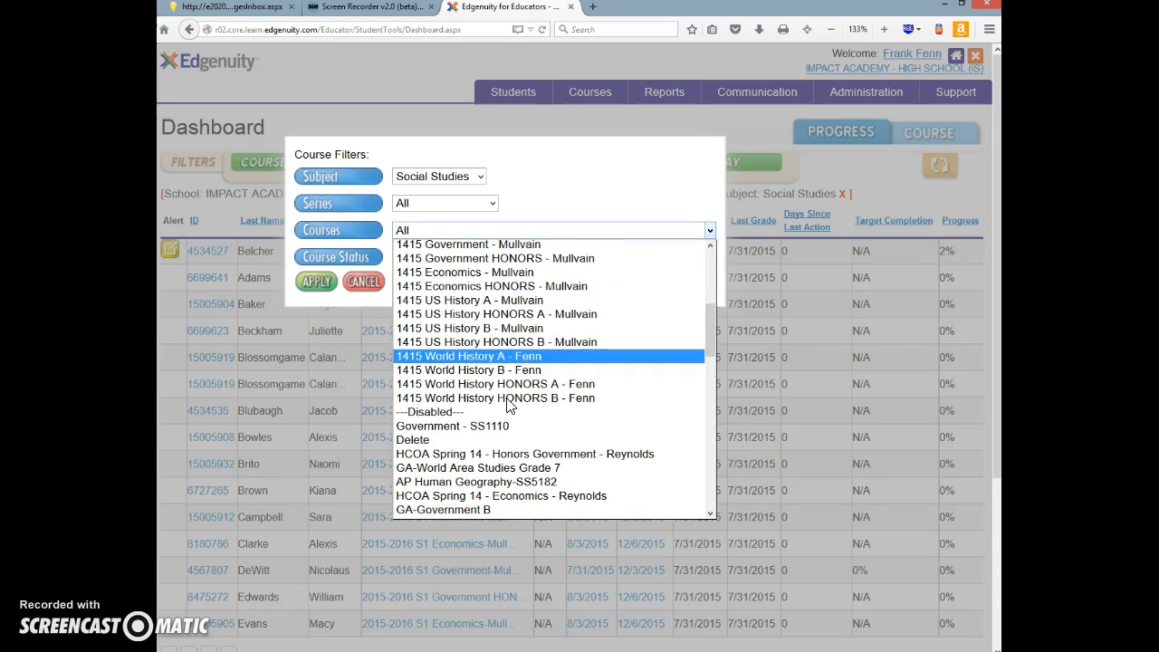
pyautogui.scroll(1, 508, 406)
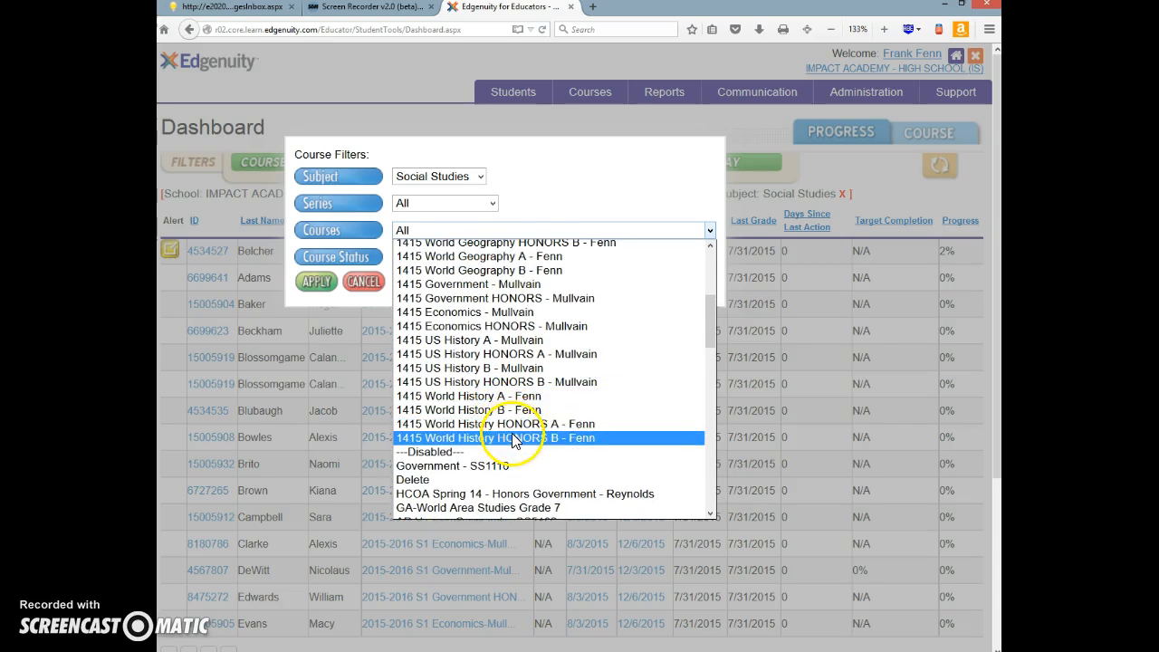
pyautogui.scroll(5, 509, 421)
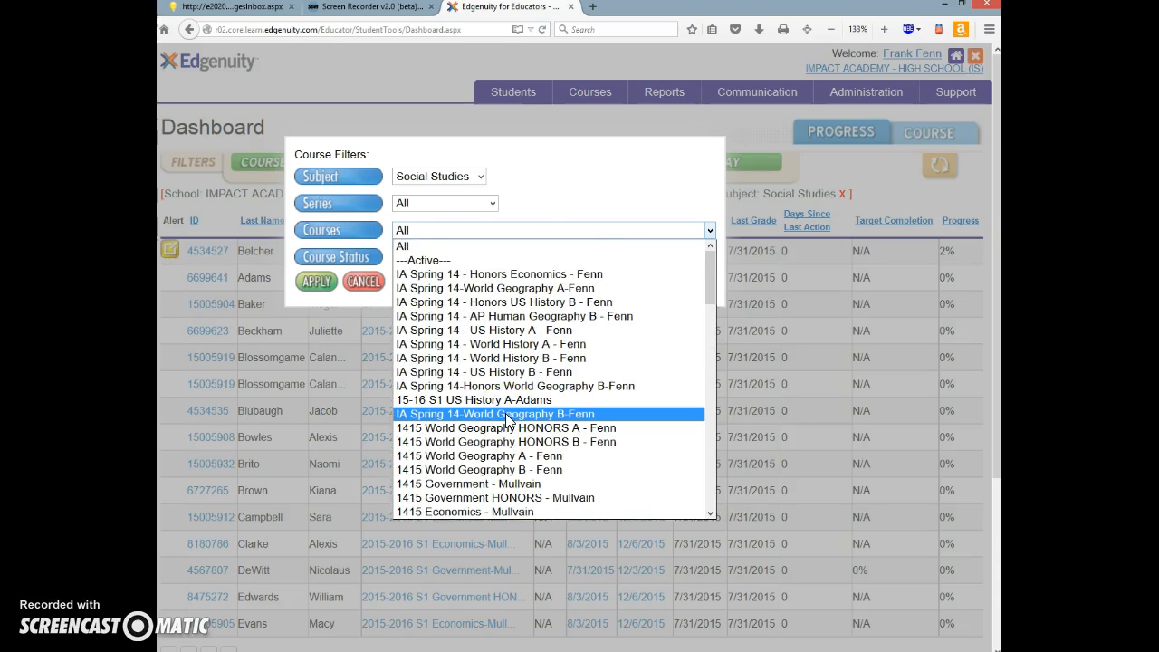
# Set the dashboard's subject filter to Electives and apply it.
pyautogui.click(583, 173)
pyautogui.click(454, 178)
pyautogui.click(440, 199)
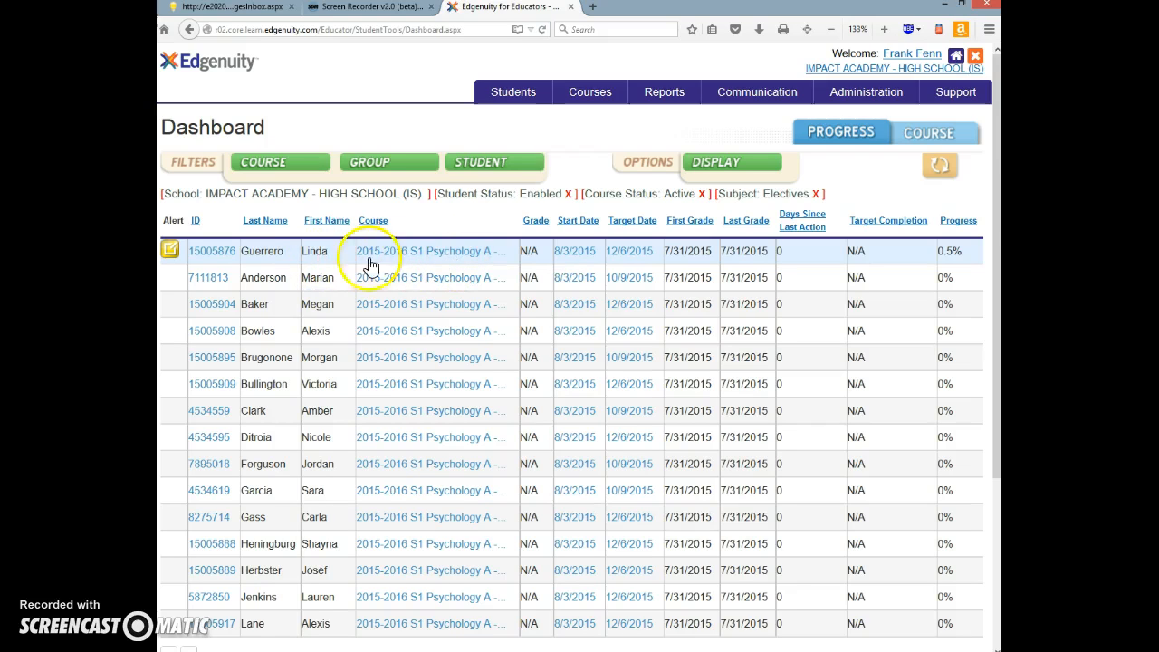
# Review the alerted student's activities that require teacher grading and open the pending Teacher Introduction activity in the gradebook.
pyautogui.click(173, 254)
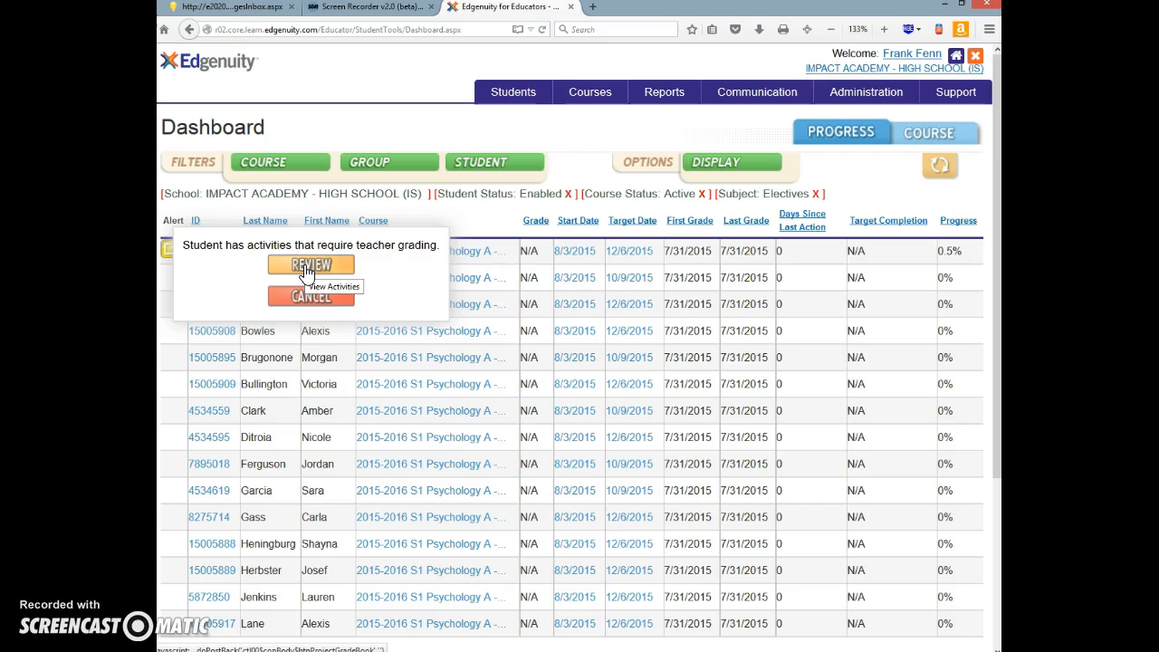
pyautogui.click(305, 301)
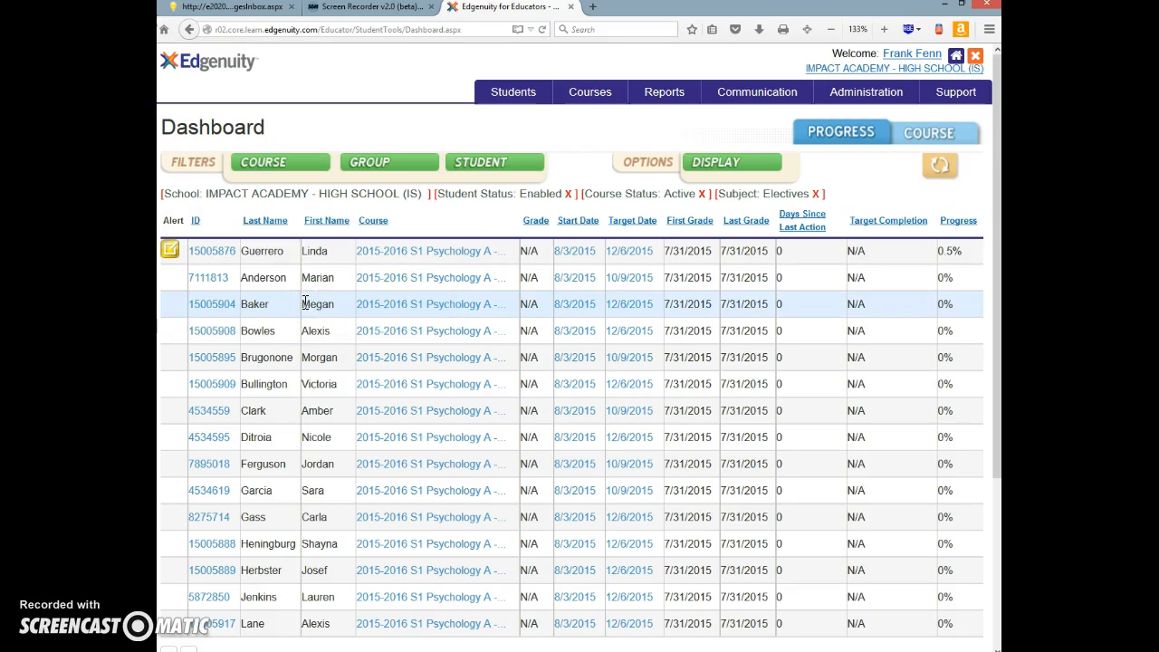
pyautogui.click(172, 252)
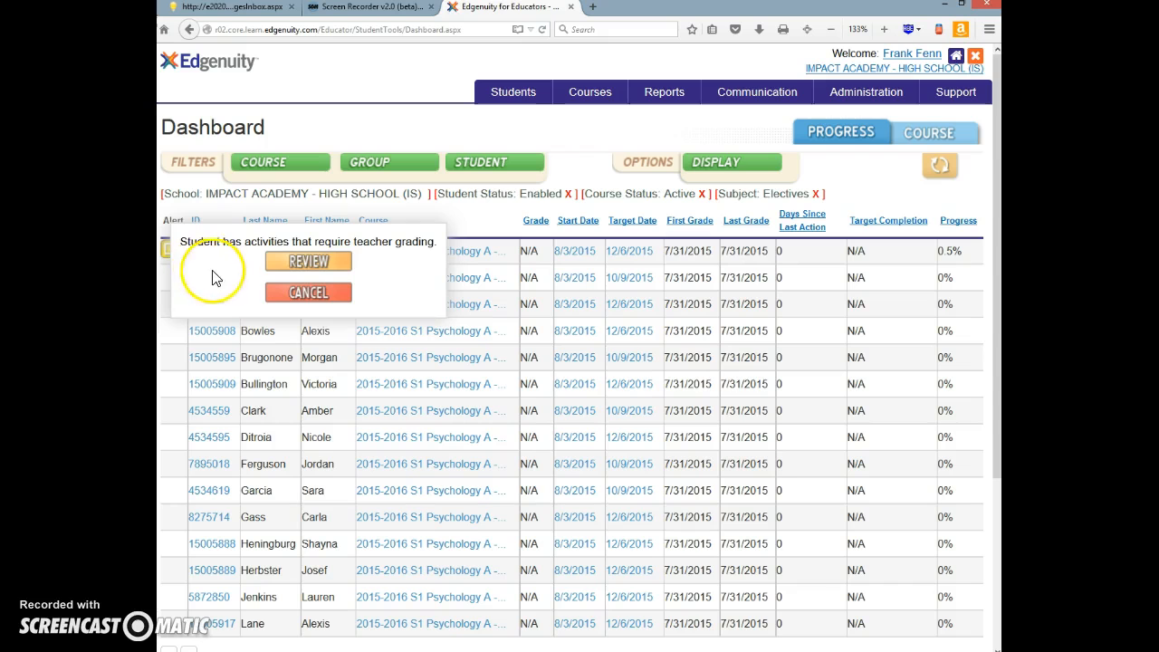
pyautogui.click(308, 261)
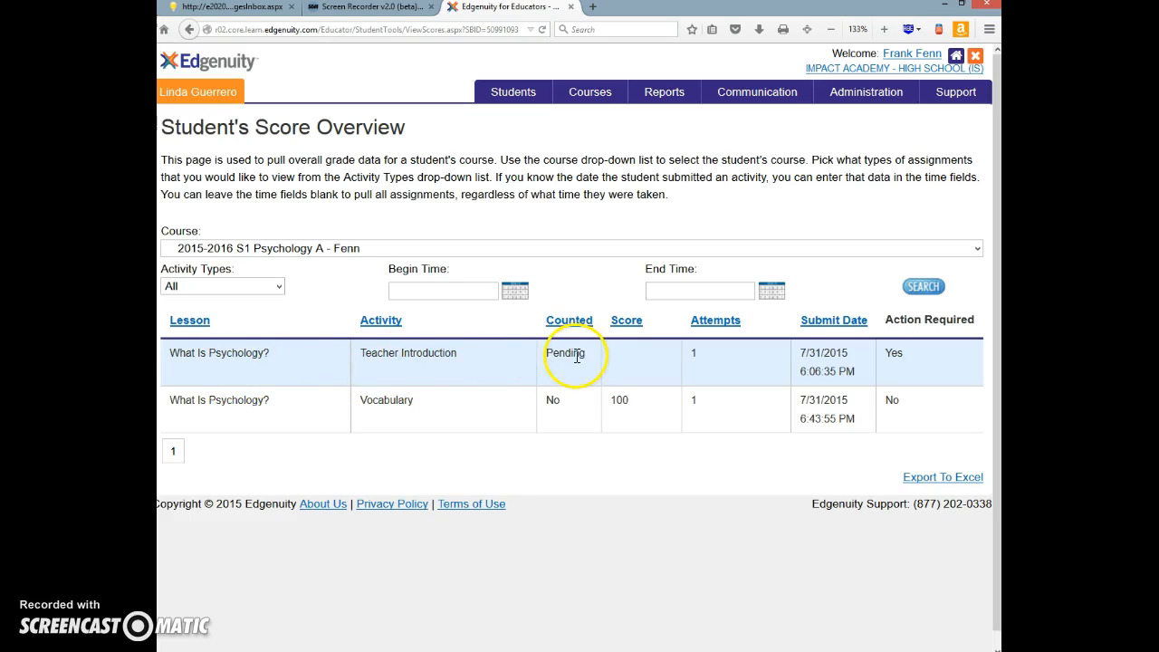
pyautogui.moveTo(545, 355); pyautogui.dragTo(622, 366)
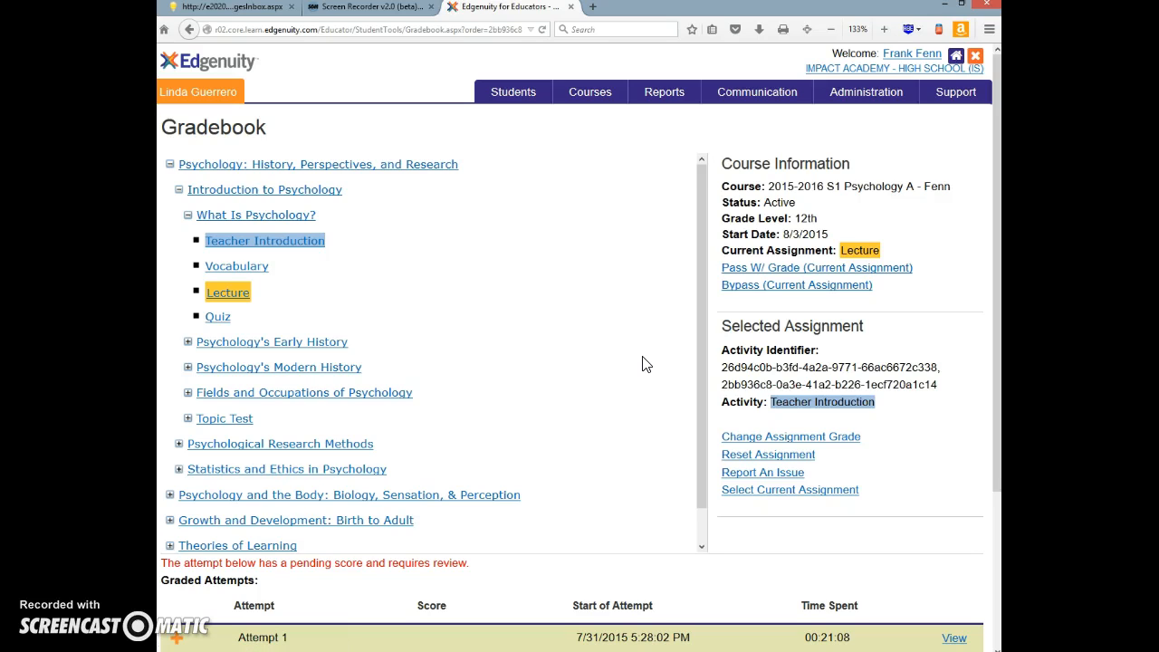
# Reopen the pending Teacher Introduction activity from the score overview and view its Attempt 1 in the gradebook.
pyautogui.click(190, 29)
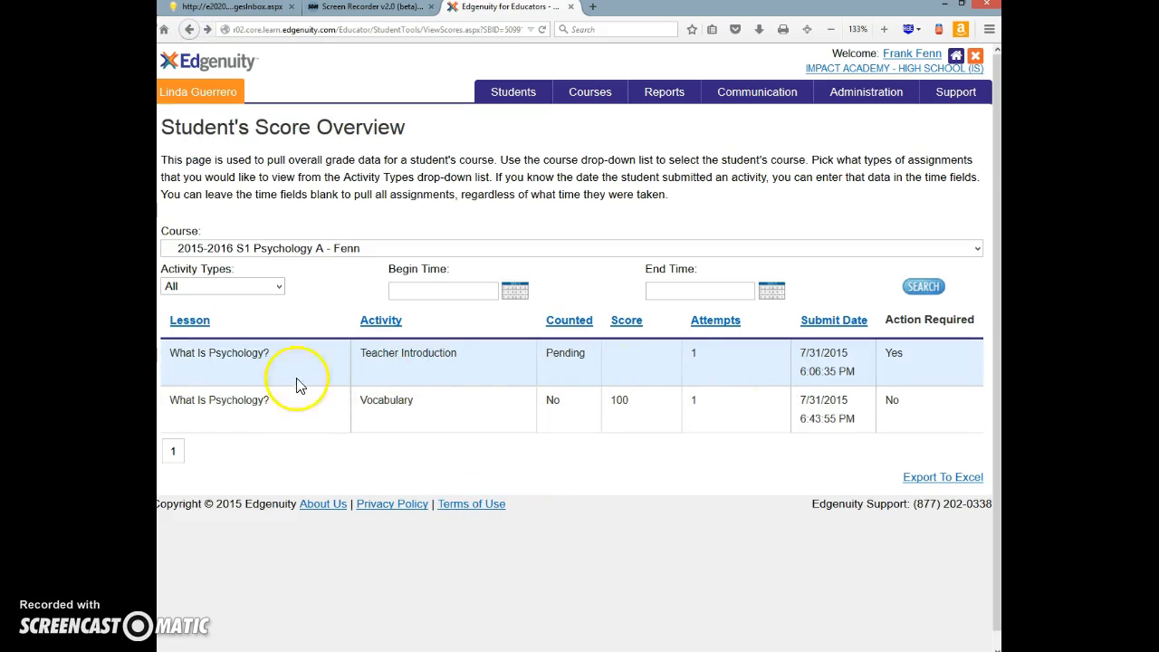
pyautogui.click(517, 372)
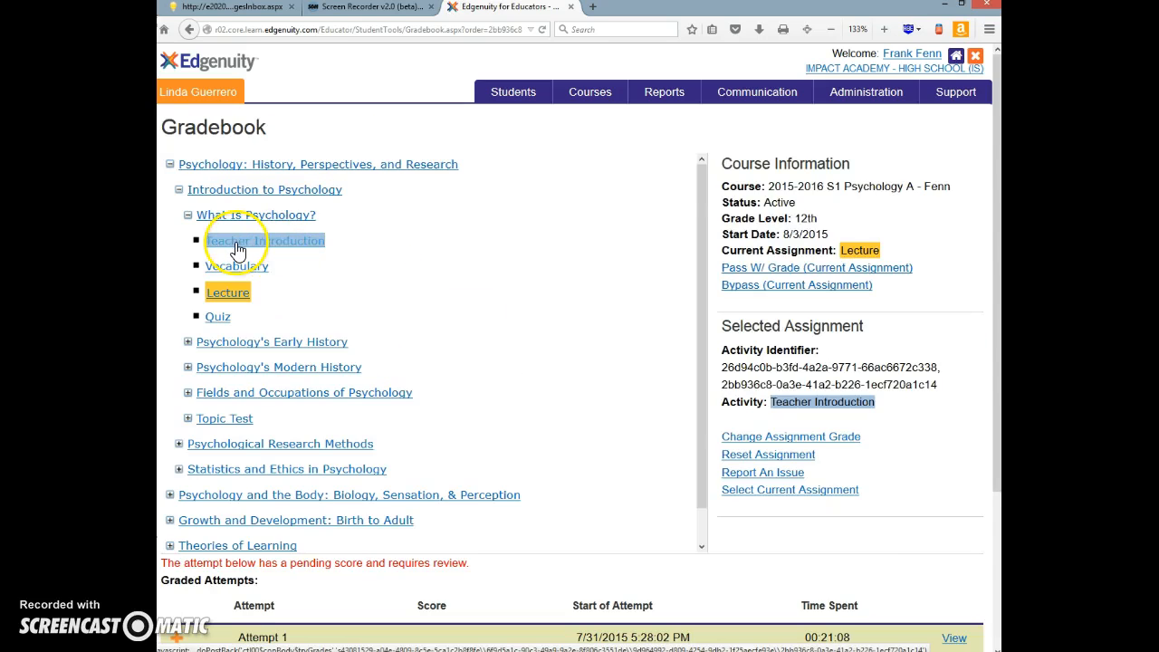
pyautogui.scroll(-1, 466, 457)
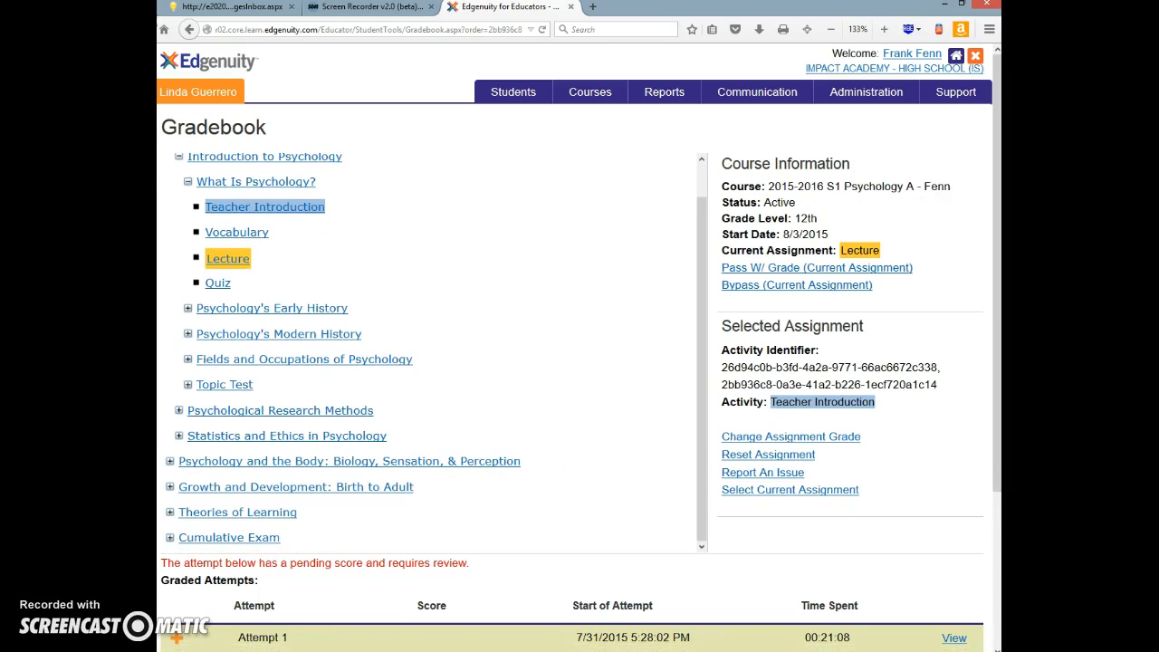
pyautogui.moveTo(995, 455); pyautogui.dragTo(989, 564)
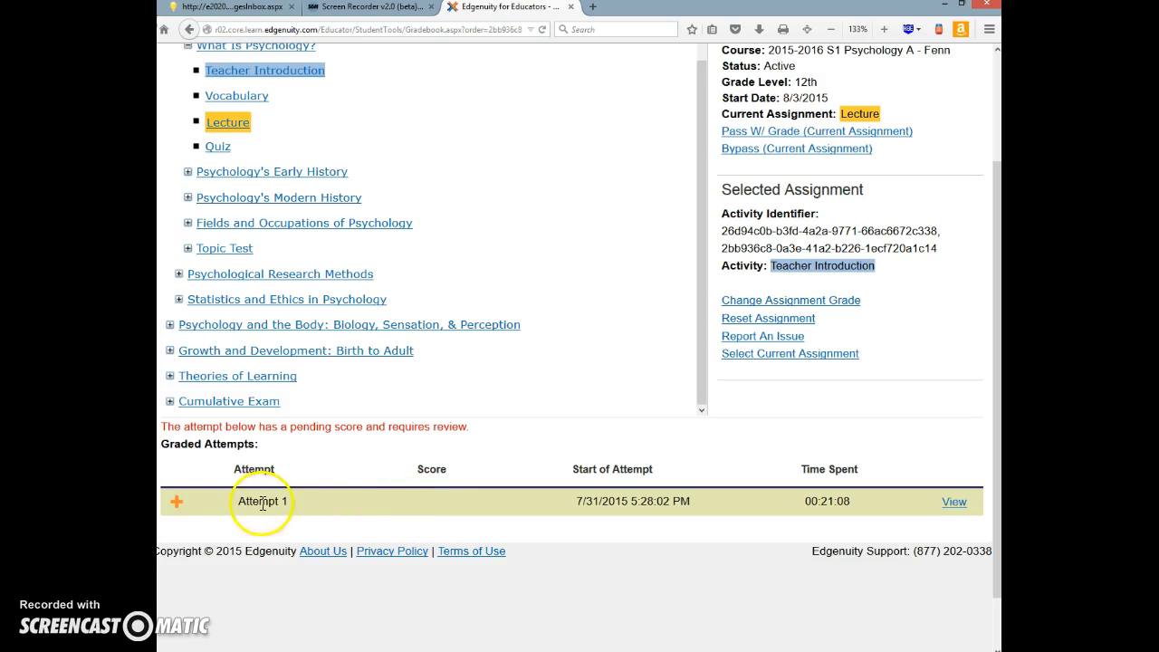
pyautogui.click(956, 505)
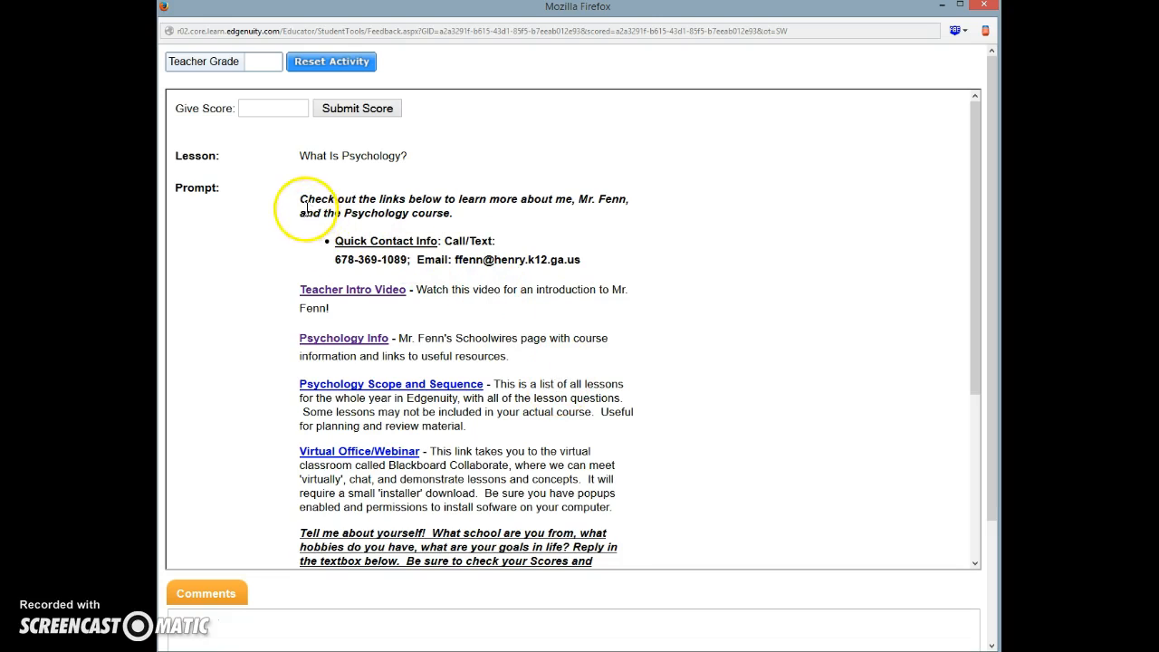
# Read the Teacher Introduction prompt and the student's response, and close the attempt without entering a score.
pyautogui.scroll(-5, 541, 214)
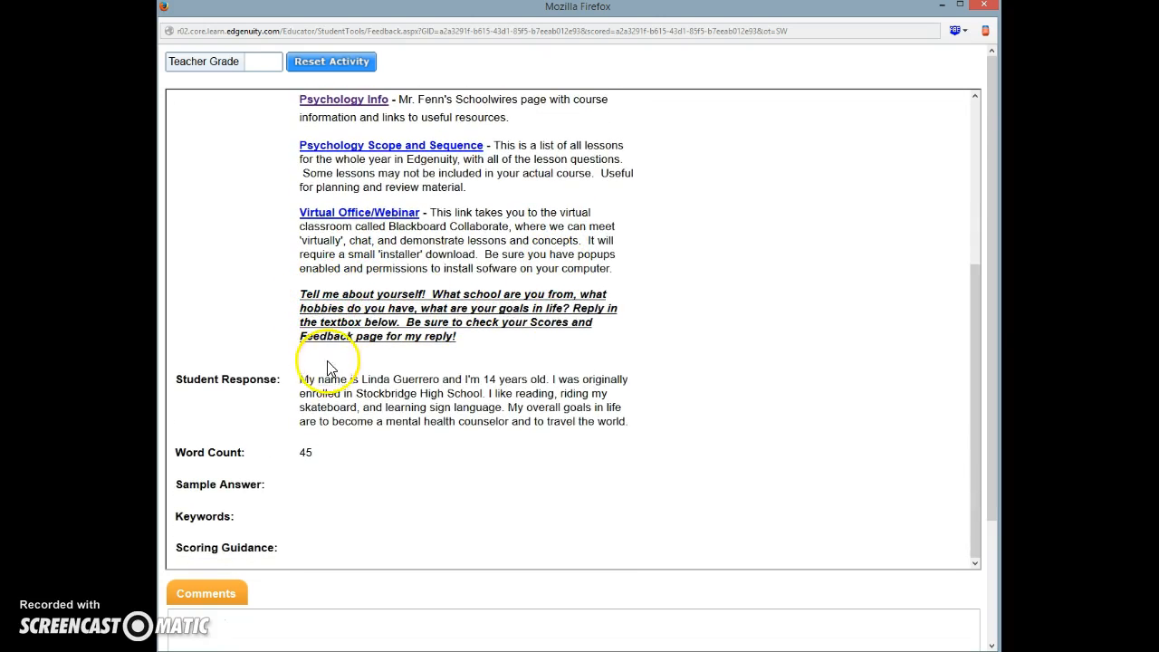
pyautogui.moveTo(301, 384); pyautogui.dragTo(651, 412)
pyautogui.click(659, 413)
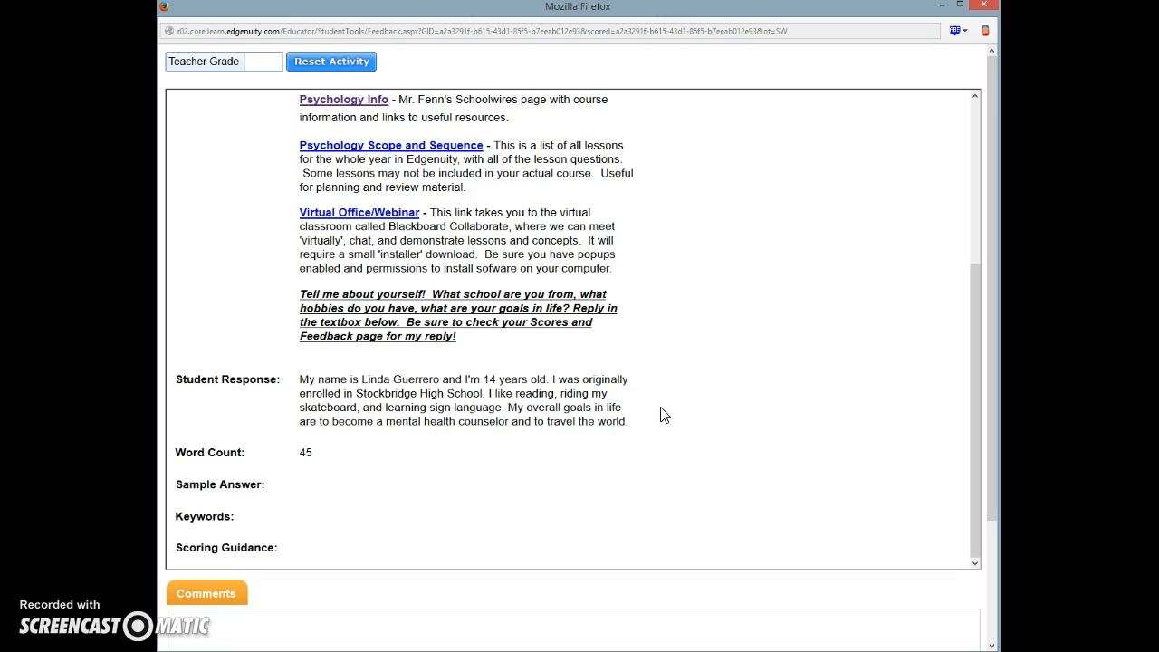
pyautogui.scroll(2, 661, 415)
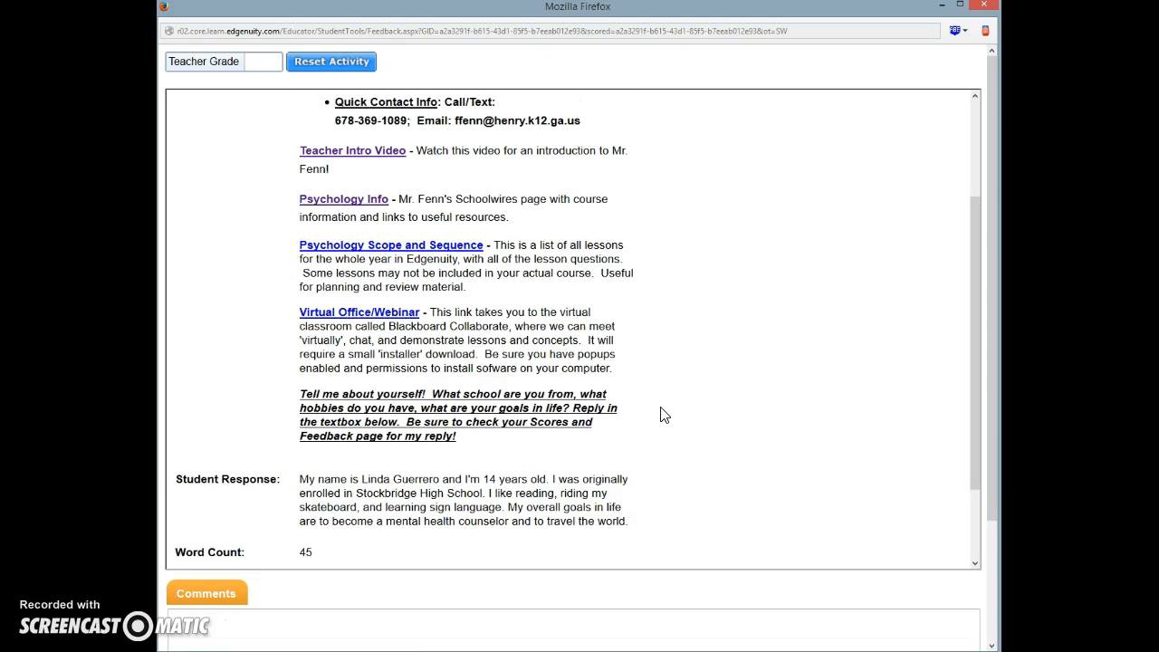
pyautogui.scroll(3, 661, 415)
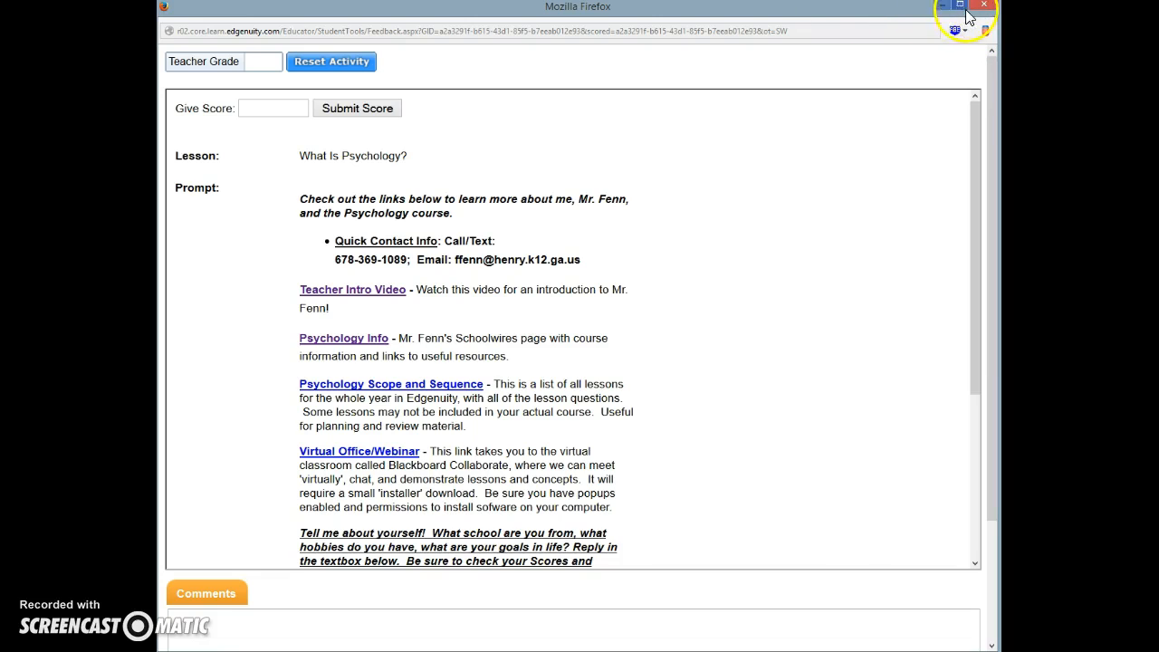
pyautogui.click(987, 8)
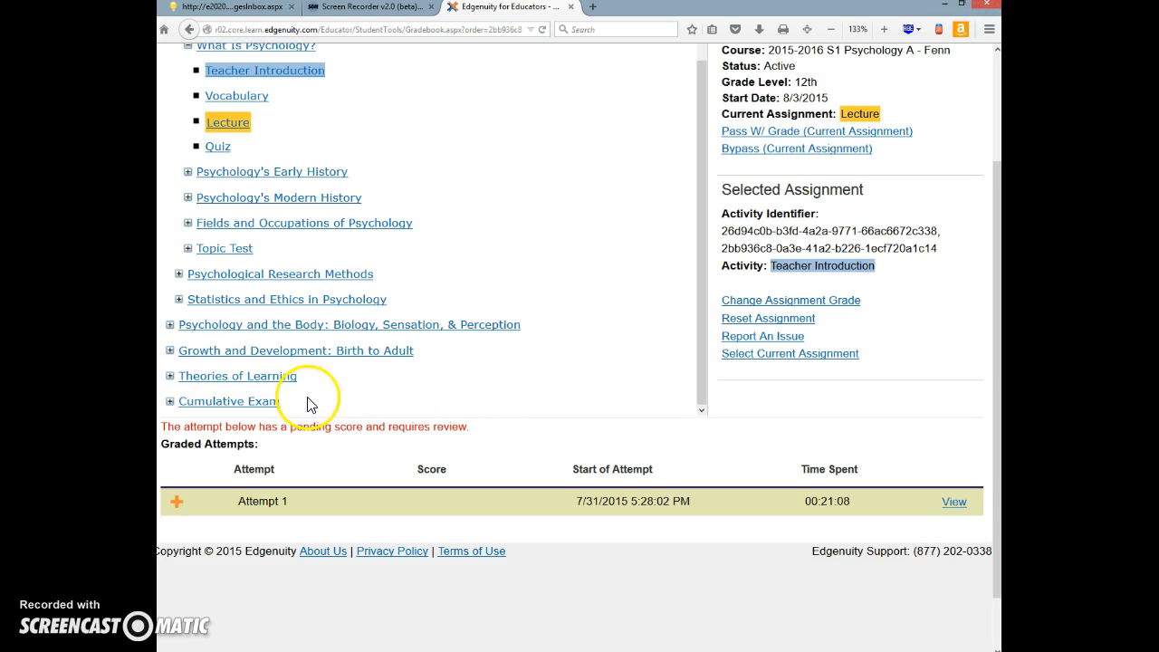
# Return from the gradebook to the student dashboard and look through the listed Psychology students.
pyautogui.scroll(1, 453, 403)
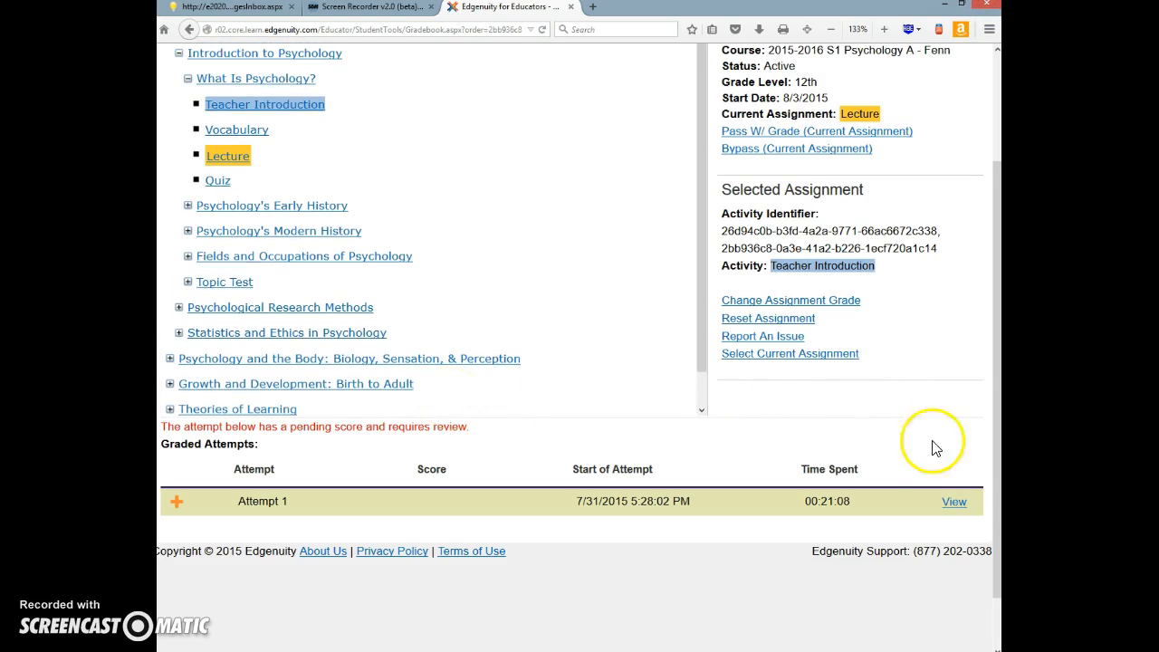
pyautogui.moveTo(994, 489); pyautogui.dragTo(995, 361)
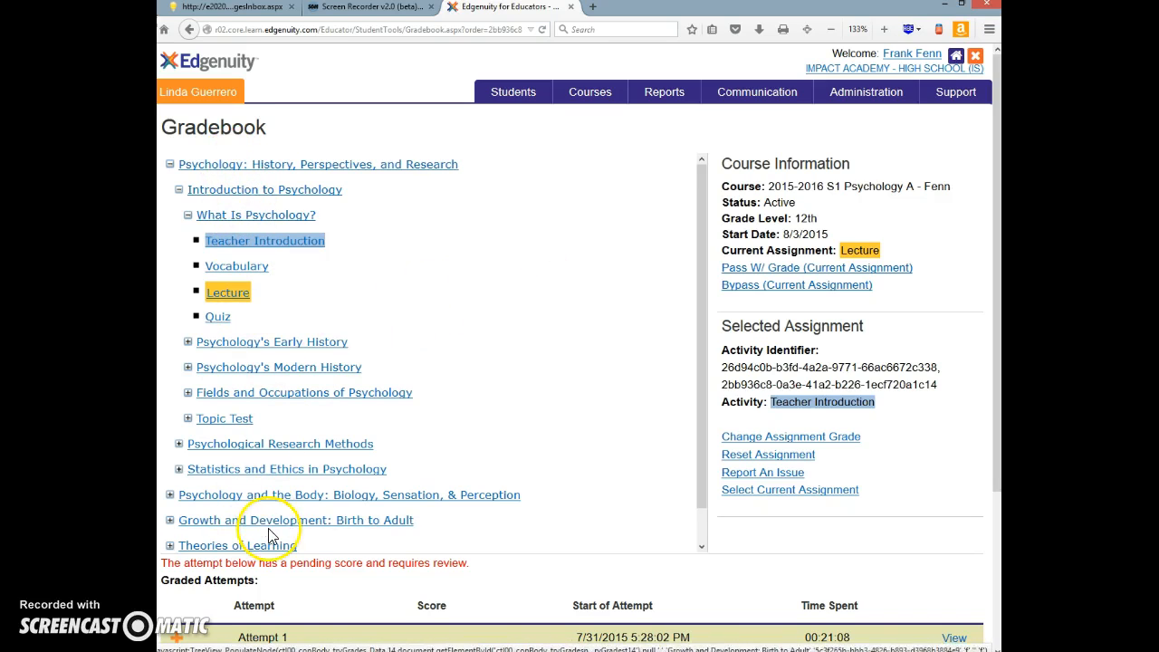
pyautogui.click(190, 30)
pyautogui.moveTo(198, 91)
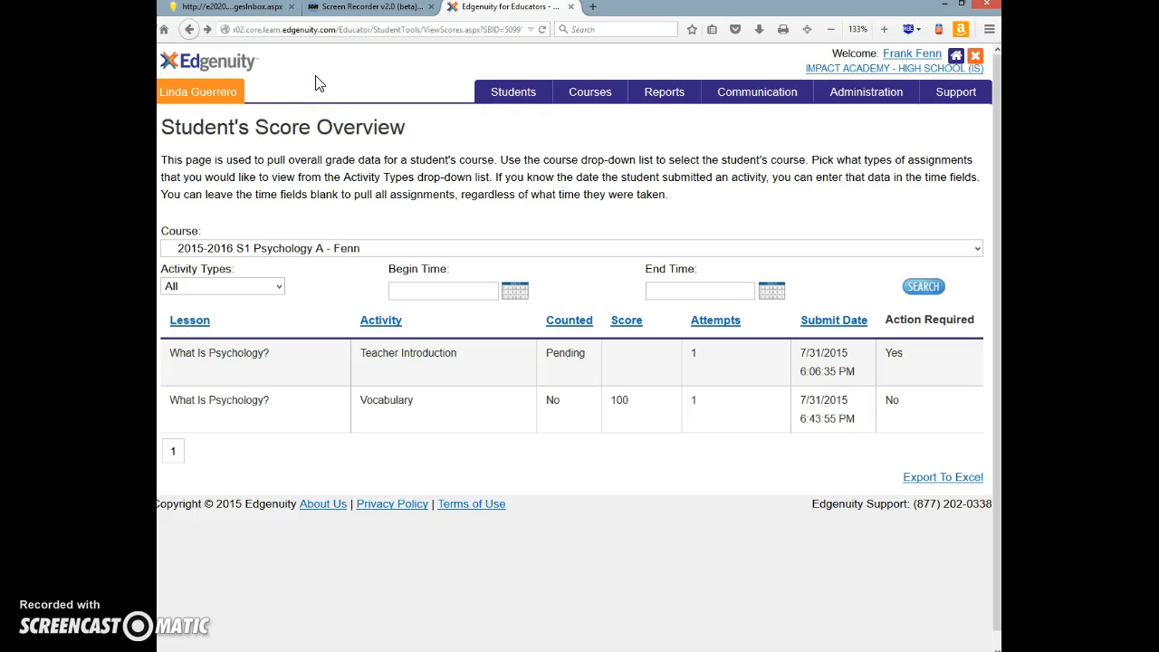
pyautogui.moveTo(666, 107)
pyautogui.click(657, 127)
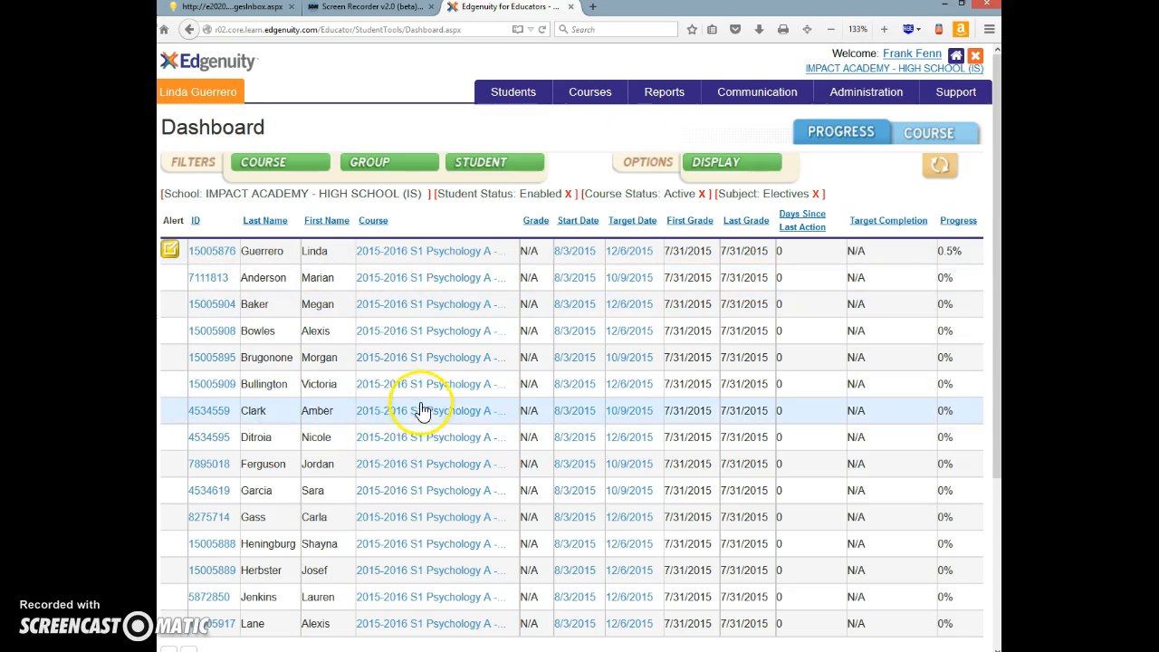
pyautogui.scroll(-2, 422, 409)
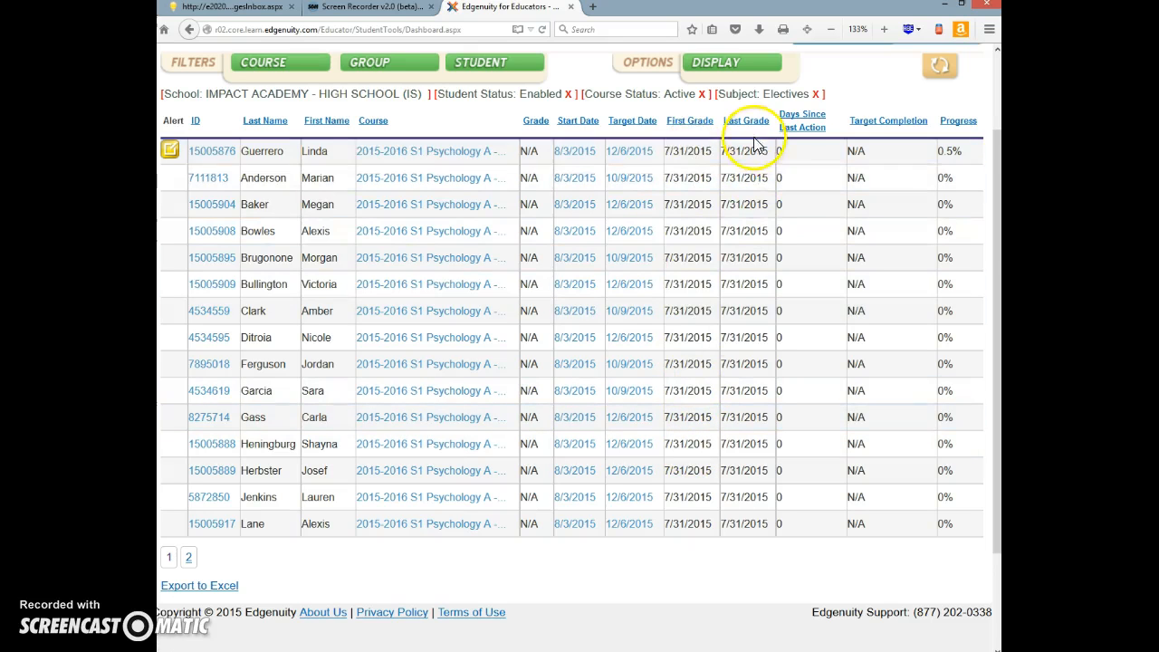
pyautogui.scroll(2, 754, 336)
# Set the dashboard's grade type to Actual Grade in the display options and apply it.
pyautogui.click(716, 168)
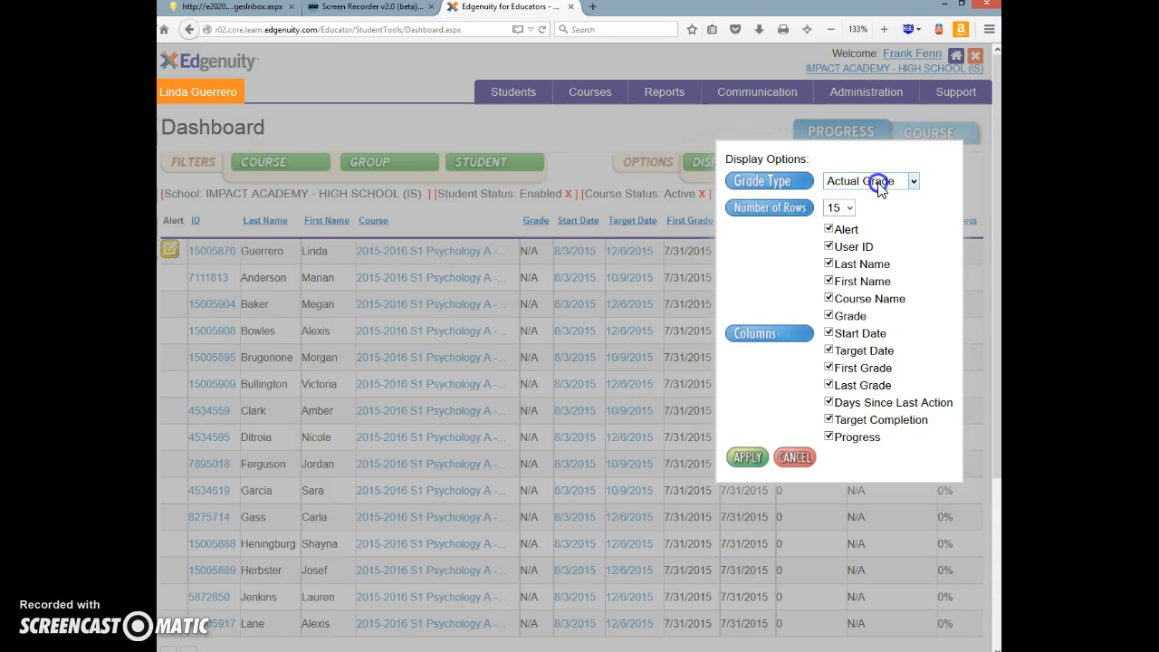
pyautogui.click(879, 188)
pyautogui.click(877, 196)
pyautogui.click(874, 181)
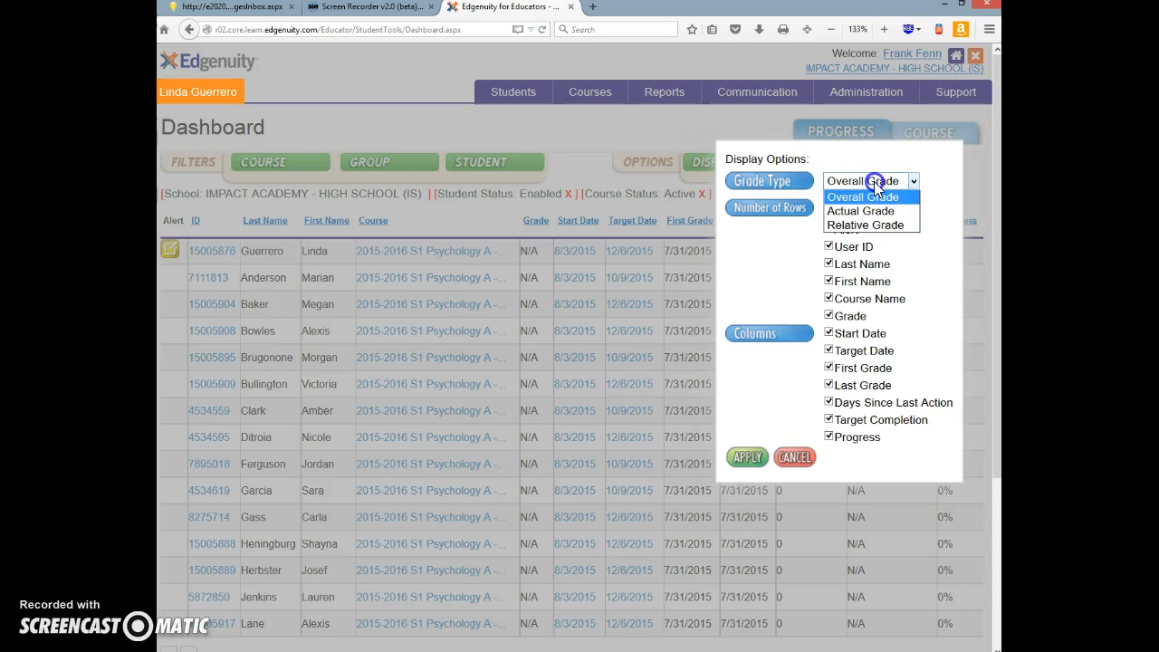
pyautogui.click(865, 211)
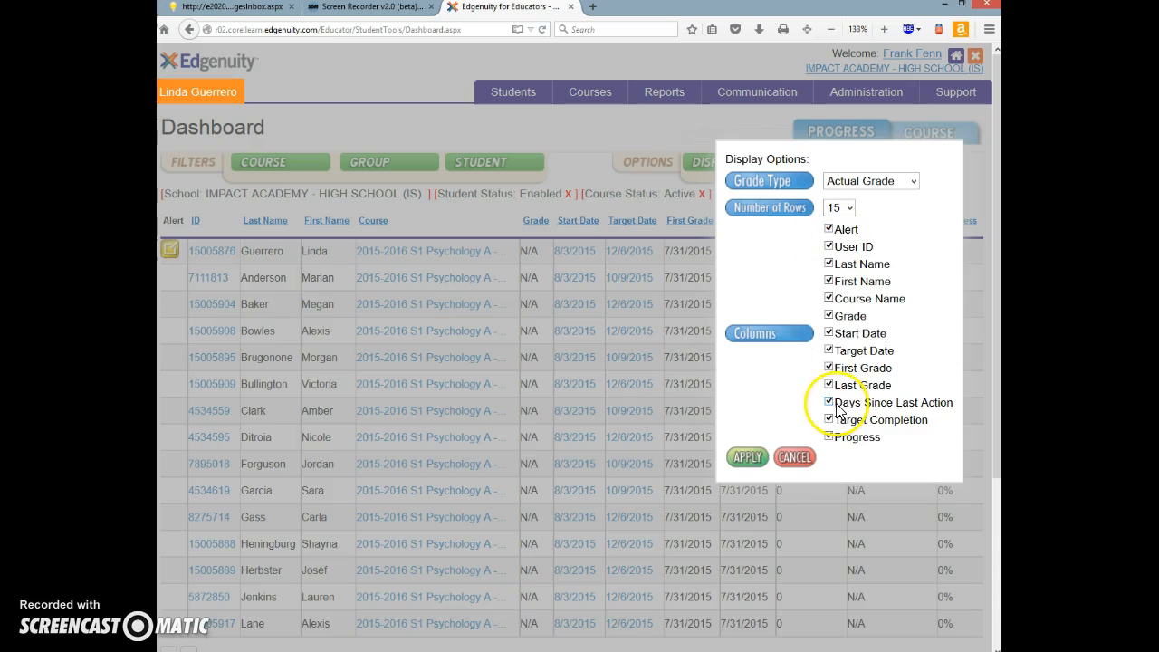
pyautogui.click(741, 460)
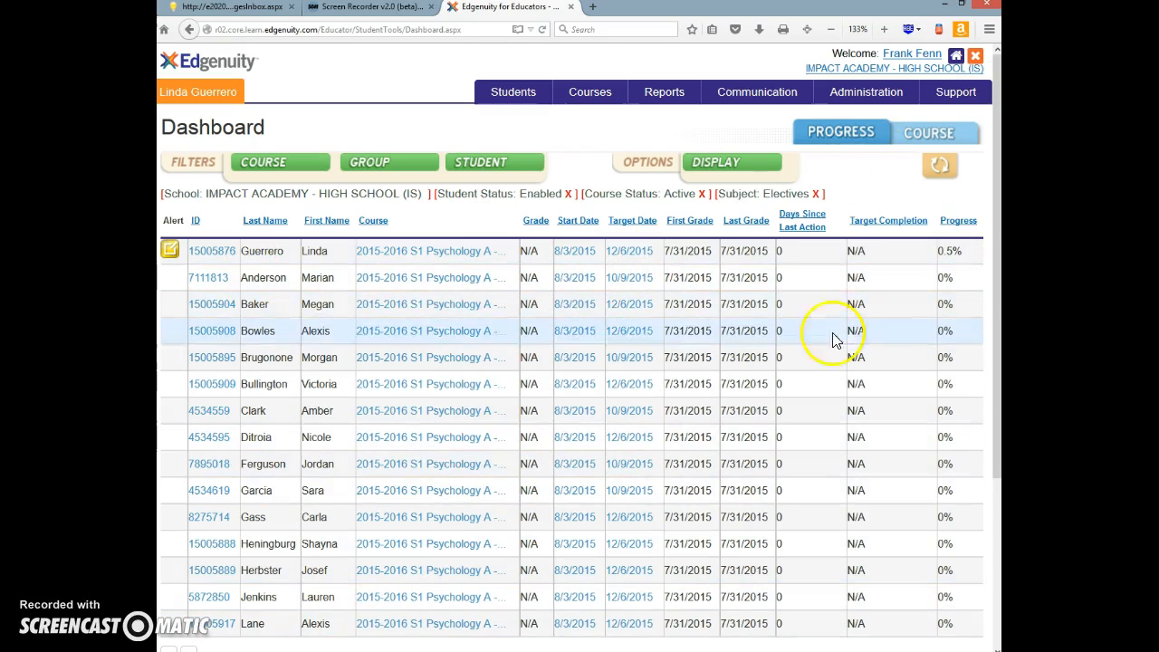
# Show the dashboard by course units and open the first student's Psychology: History, Perspectives, and Research unit in the gradebook.
pyautogui.click(923, 130)
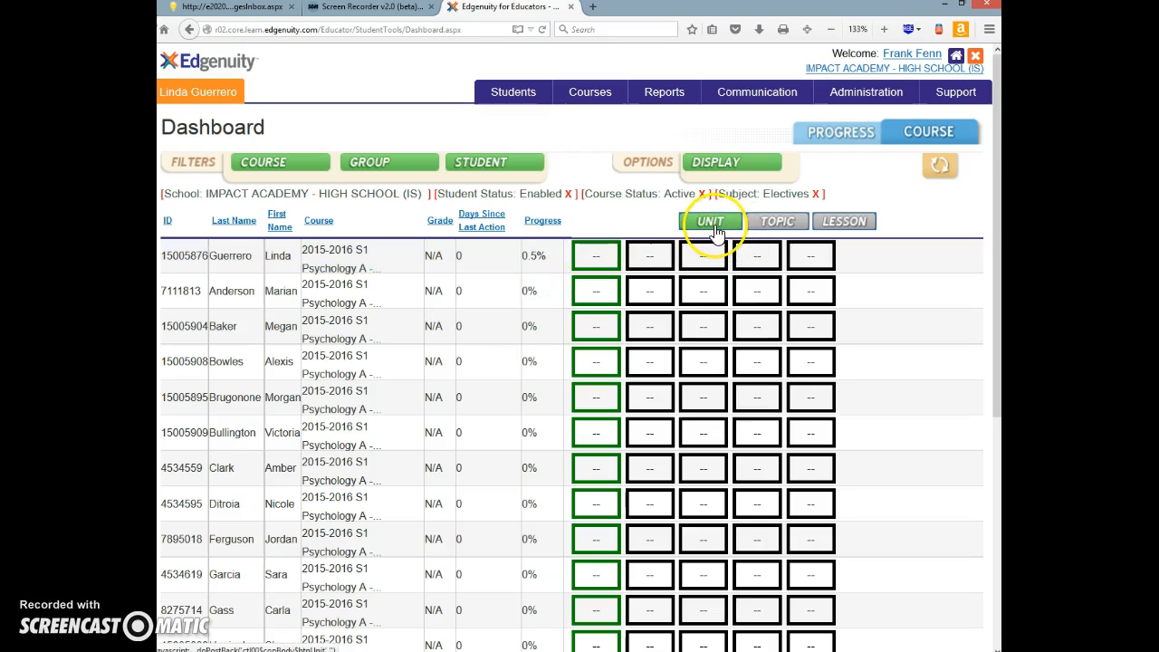
pyautogui.click(592, 261)
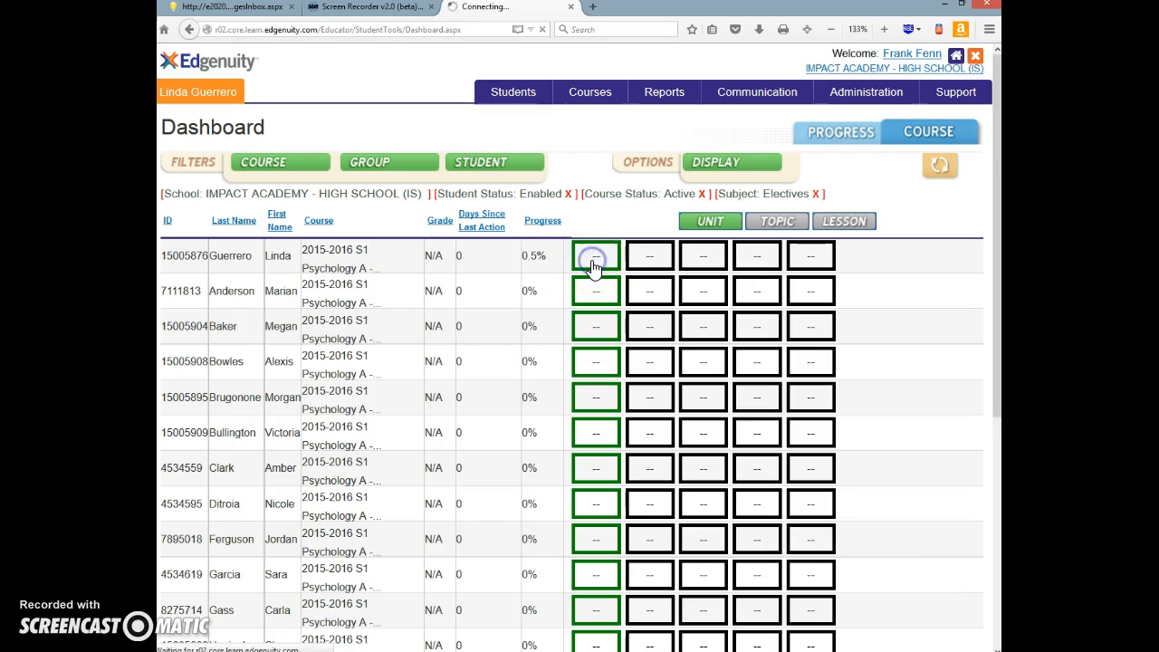
pyautogui.click(593, 267)
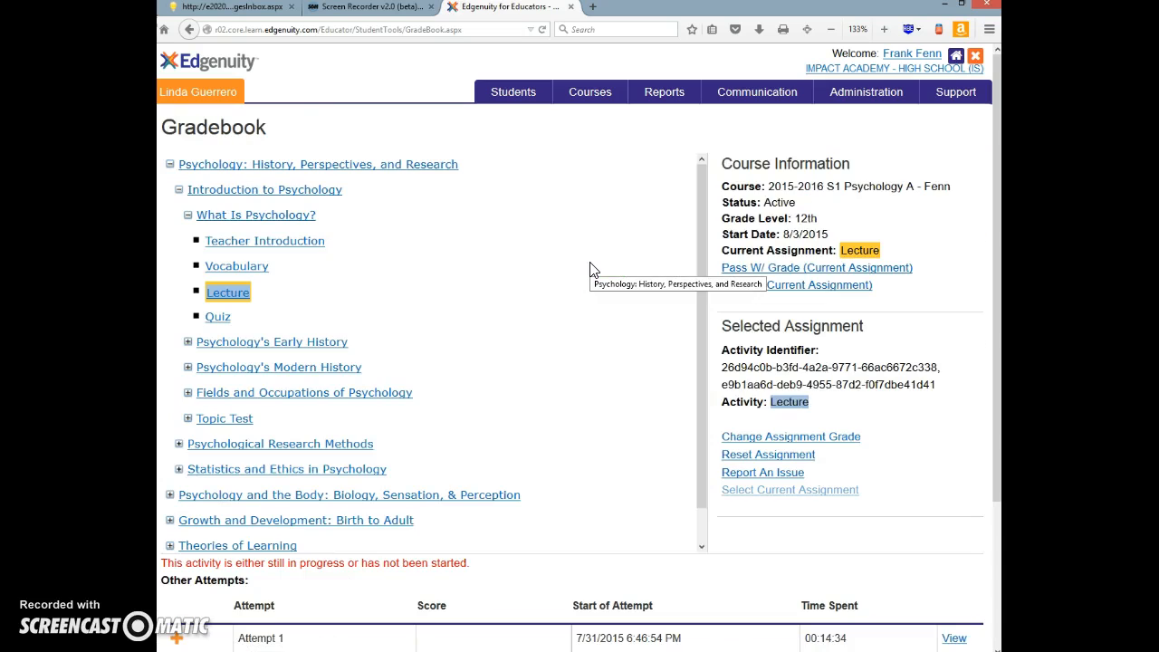
# Look over the current Lecture activity in the gradebook and return to the dashboard's course view.
pyautogui.click(434, 271)
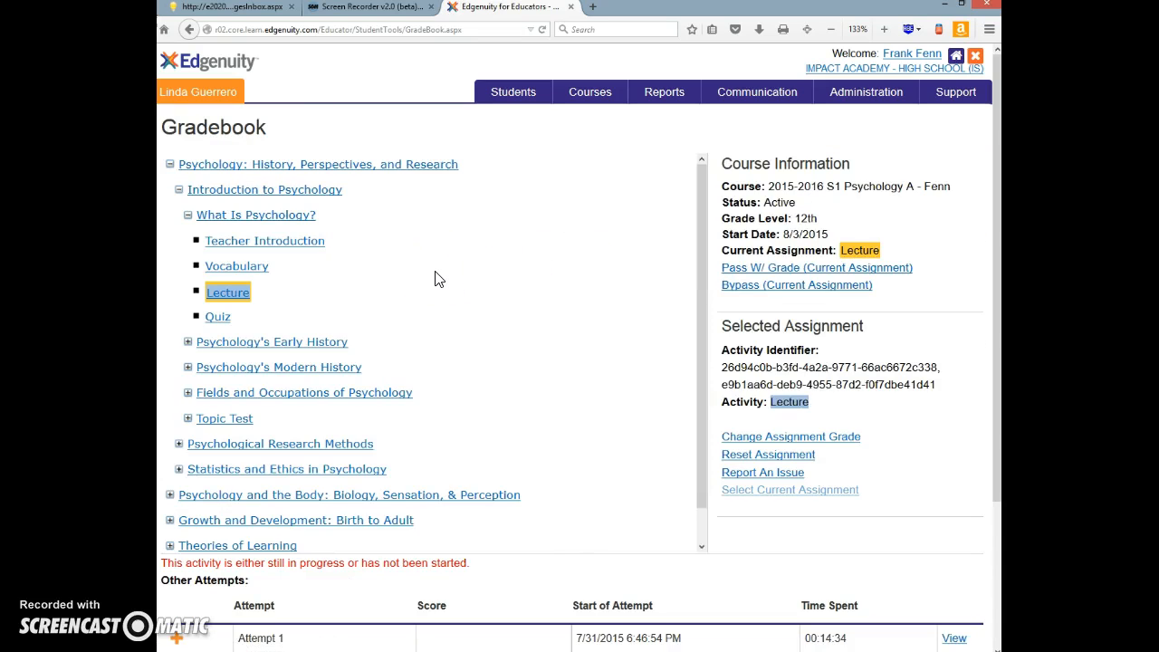
pyautogui.scroll(-1, 435, 279)
pyautogui.scroll(1, 434, 279)
pyautogui.click(427, 276)
pyautogui.click(233, 299)
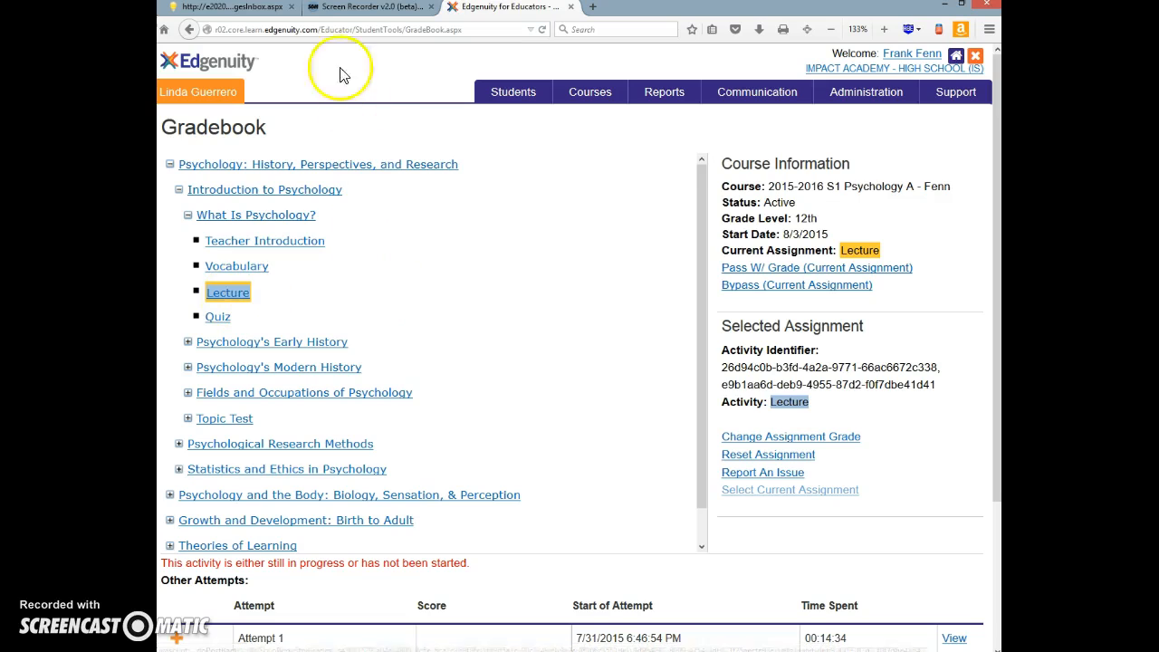
pyautogui.click(191, 35)
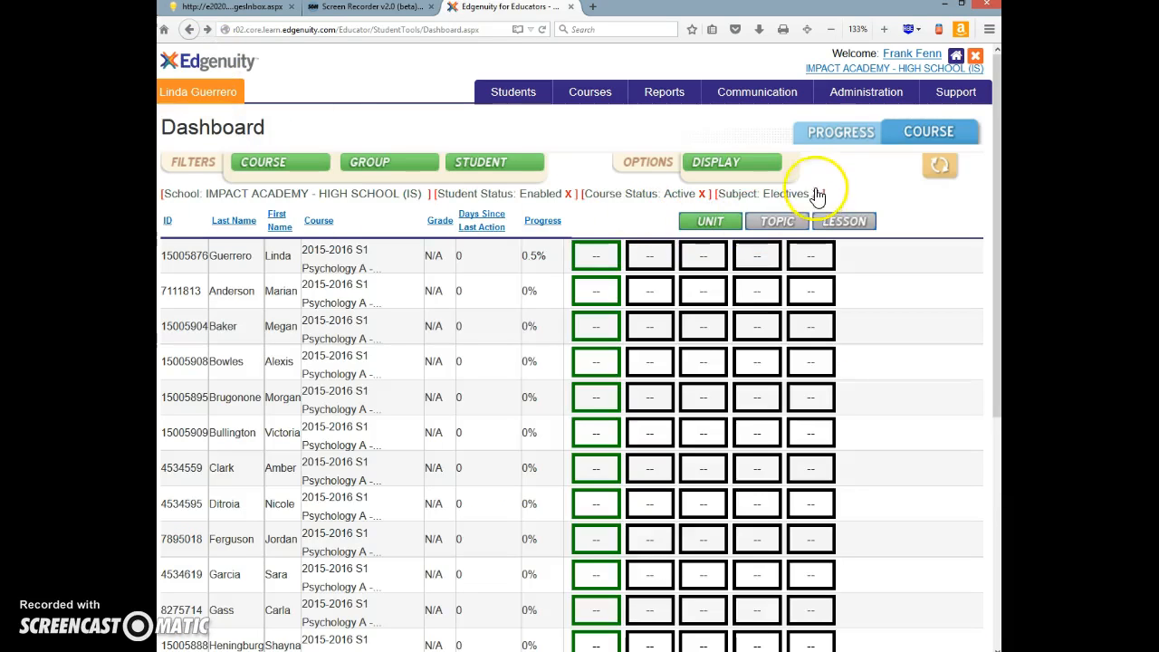
# Switch the dashboard back to the progress view and sort the students by Progress, highest first.
pyautogui.click(829, 135)
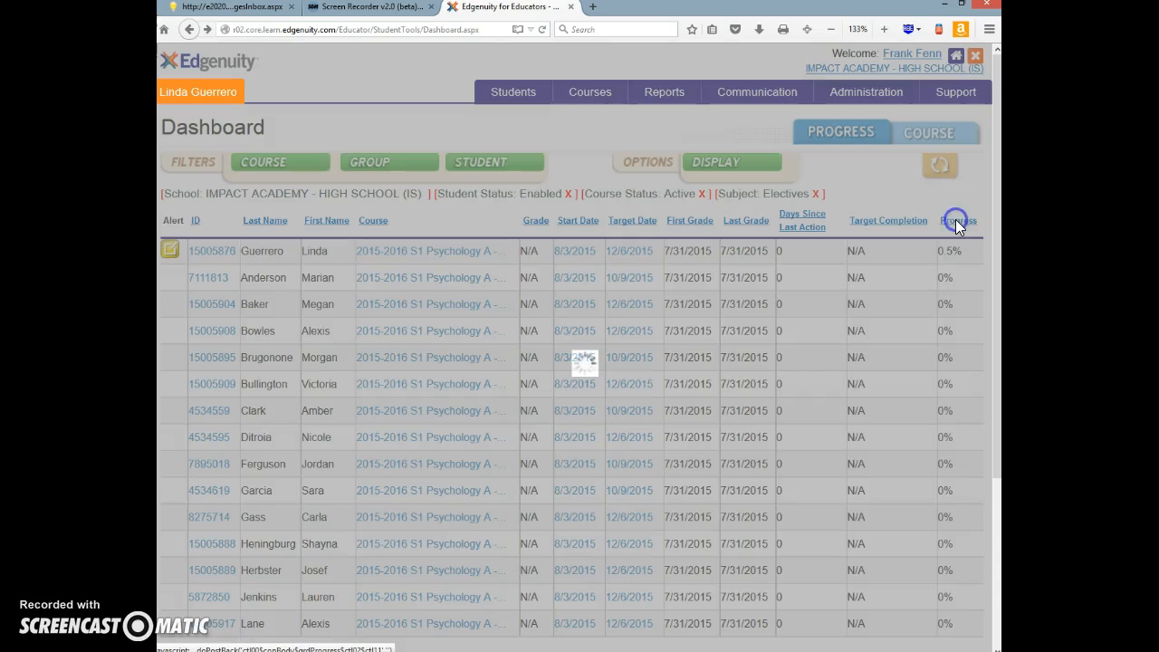
pyautogui.click(959, 221)
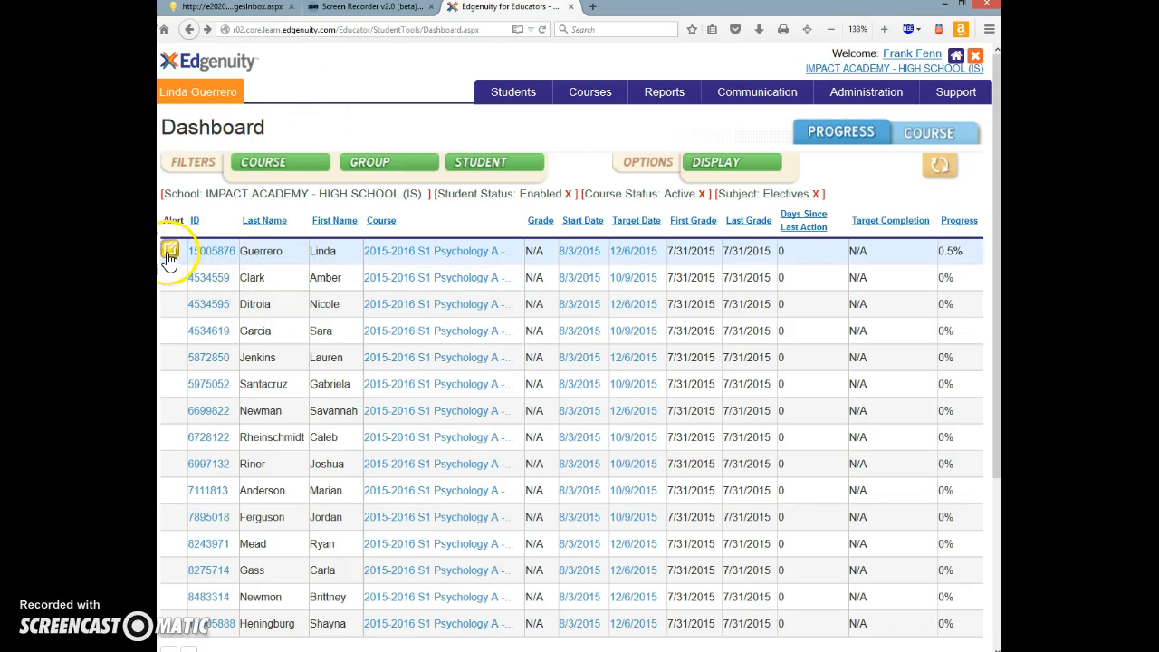
# Open the selected student's course list, view the gradebook of the 2015-2016 S1 Psychology A course, and return to the list.
pyautogui.click(194, 96)
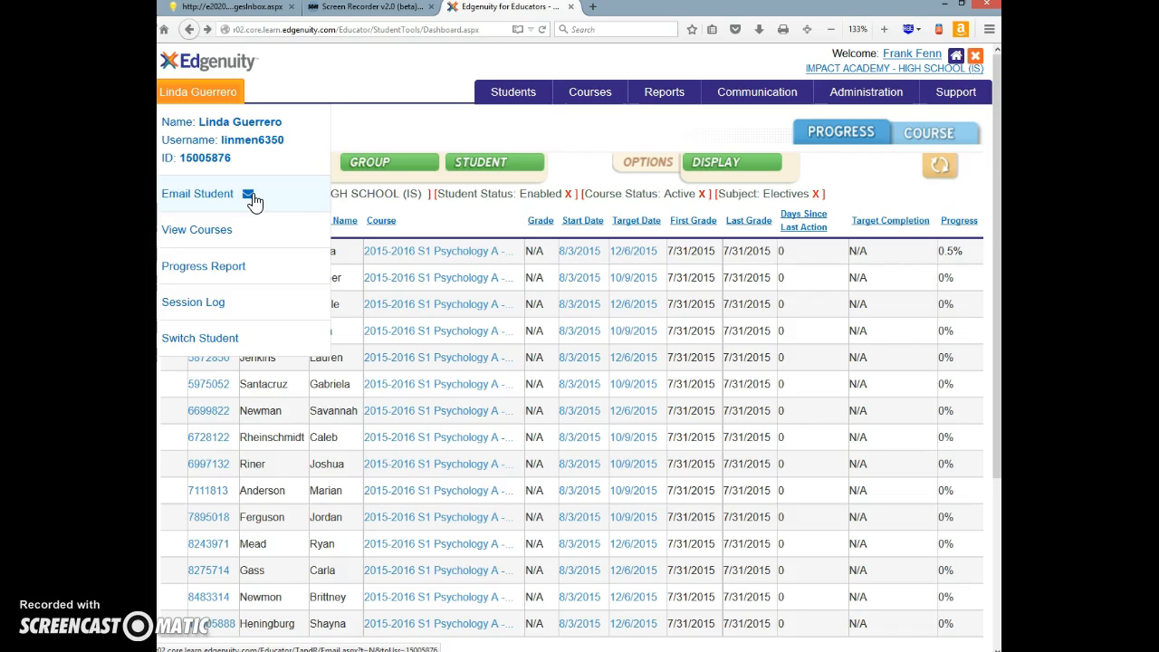
pyautogui.click(226, 241)
pyautogui.click(220, 274)
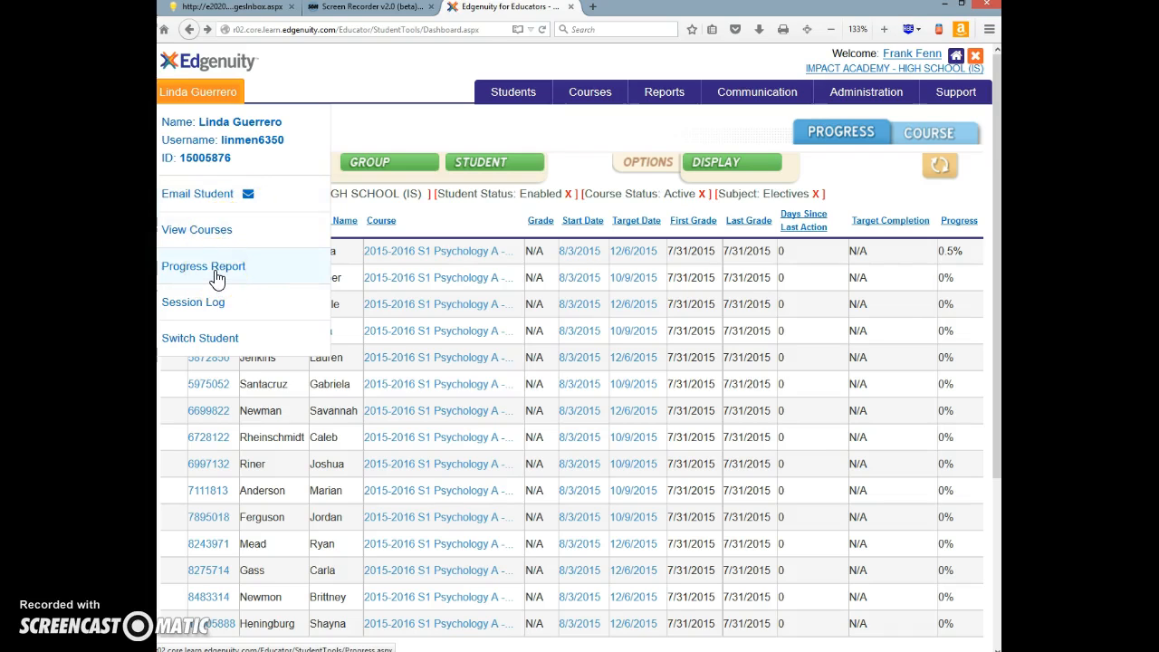
pyautogui.click(211, 302)
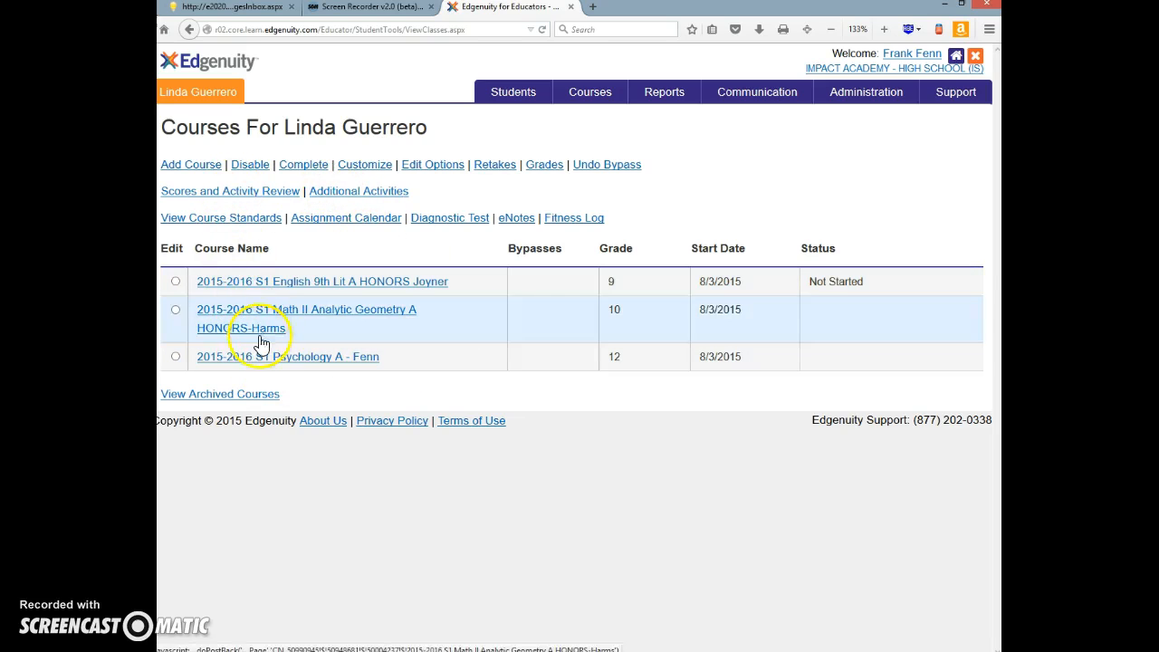
pyautogui.click(269, 365)
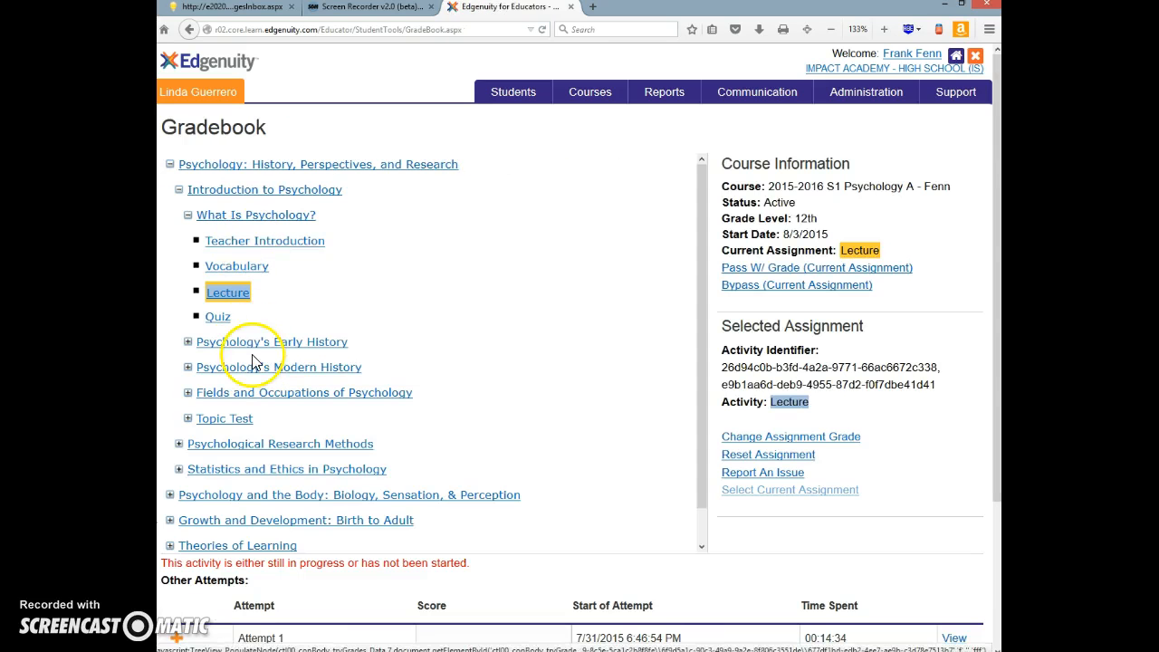
pyautogui.click(190, 30)
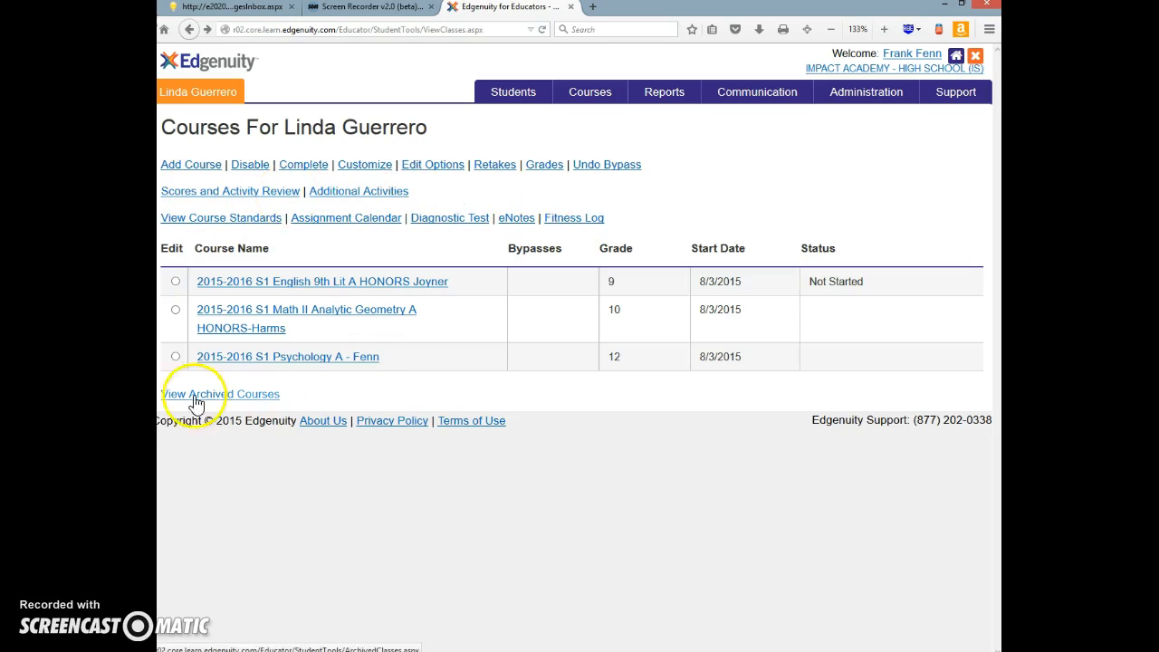
# Open the course options of the 2015-2016 S1 Psychology A course and review the settings down to the reason for changing options.
pyautogui.click(177, 357)
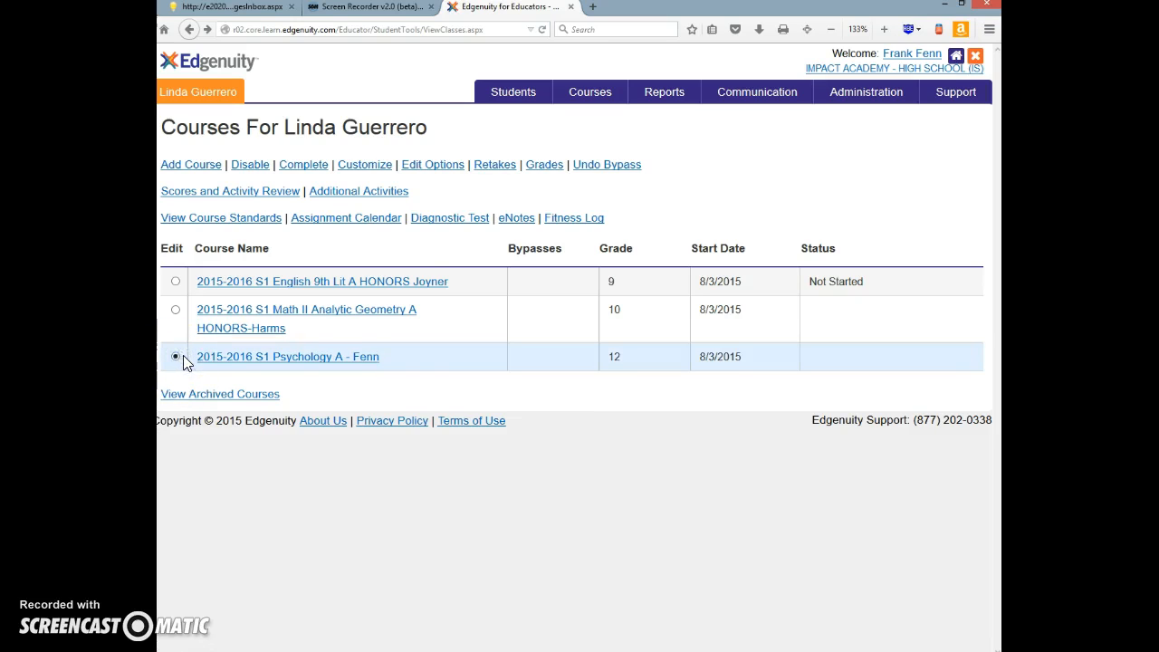
pyautogui.click(432, 168)
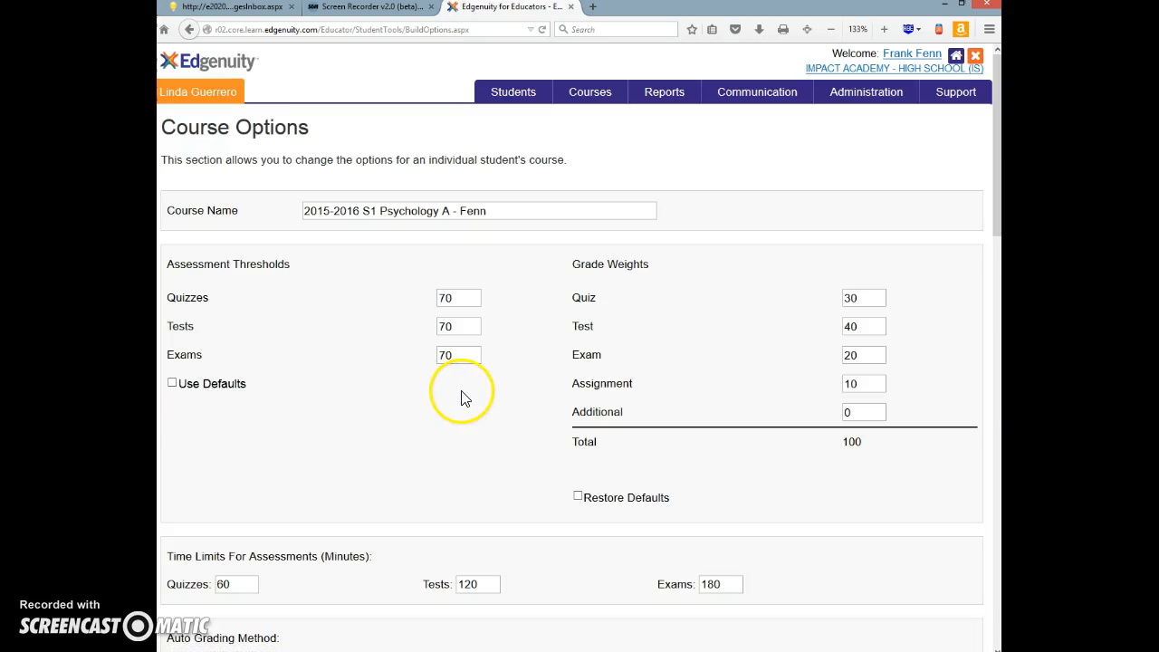
pyautogui.scroll(-3, 604, 473)
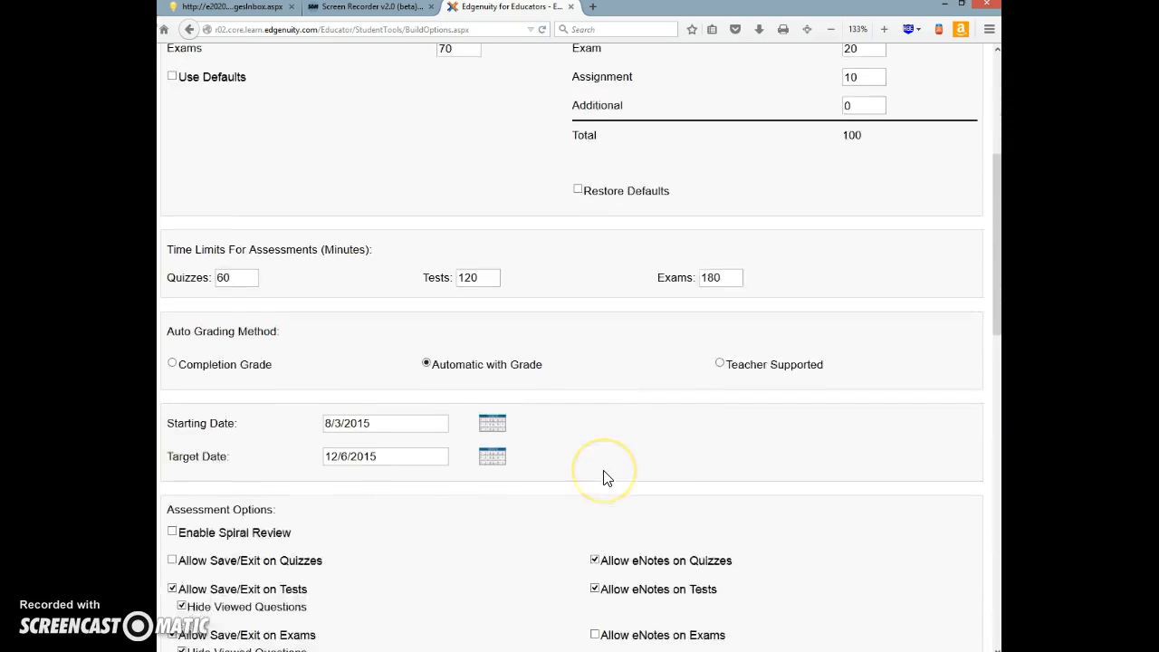
pyautogui.scroll(-1, 607, 477)
pyautogui.scroll(-2, 354, 492)
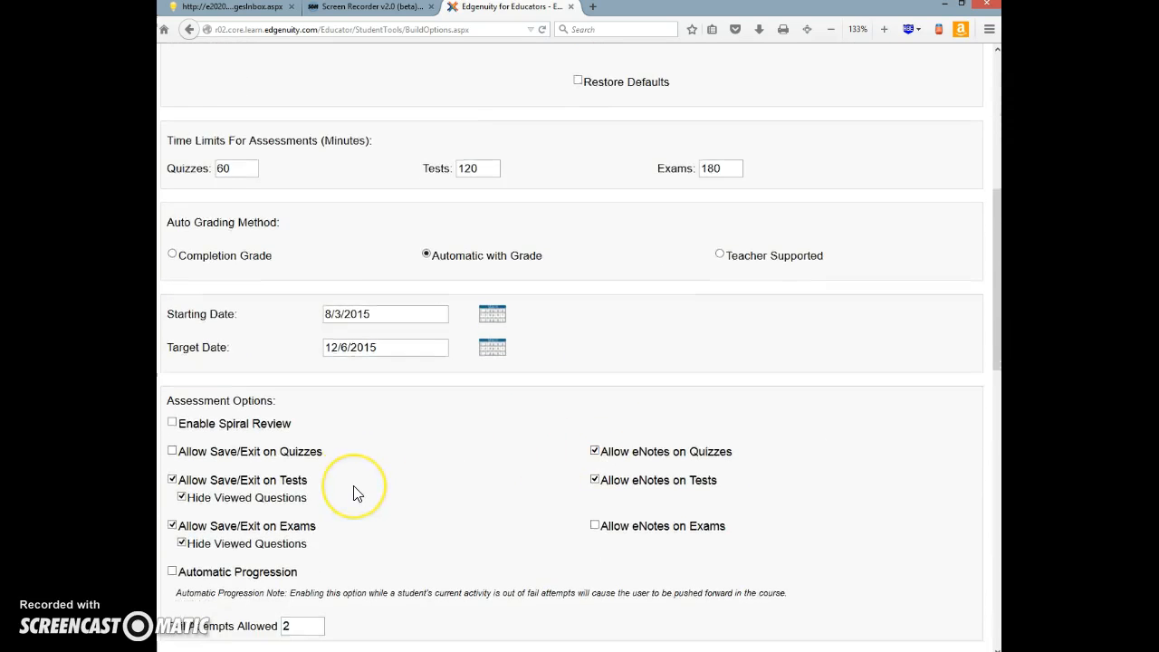
pyautogui.scroll(-1, 354, 492)
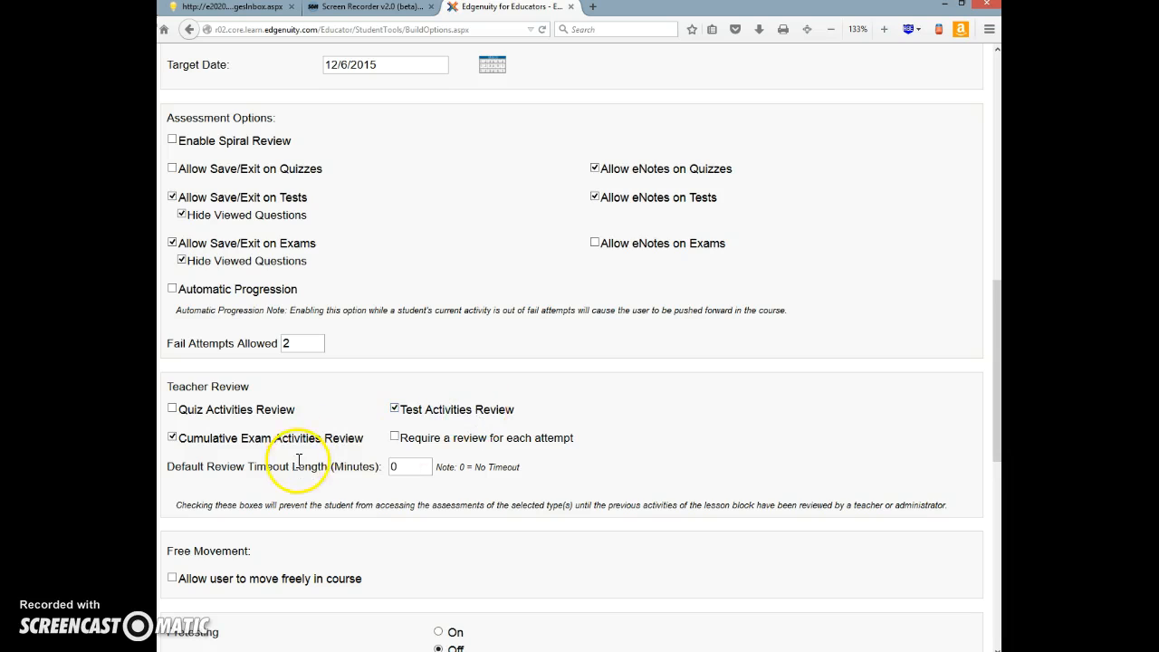
pyautogui.scroll(-3, 362, 468)
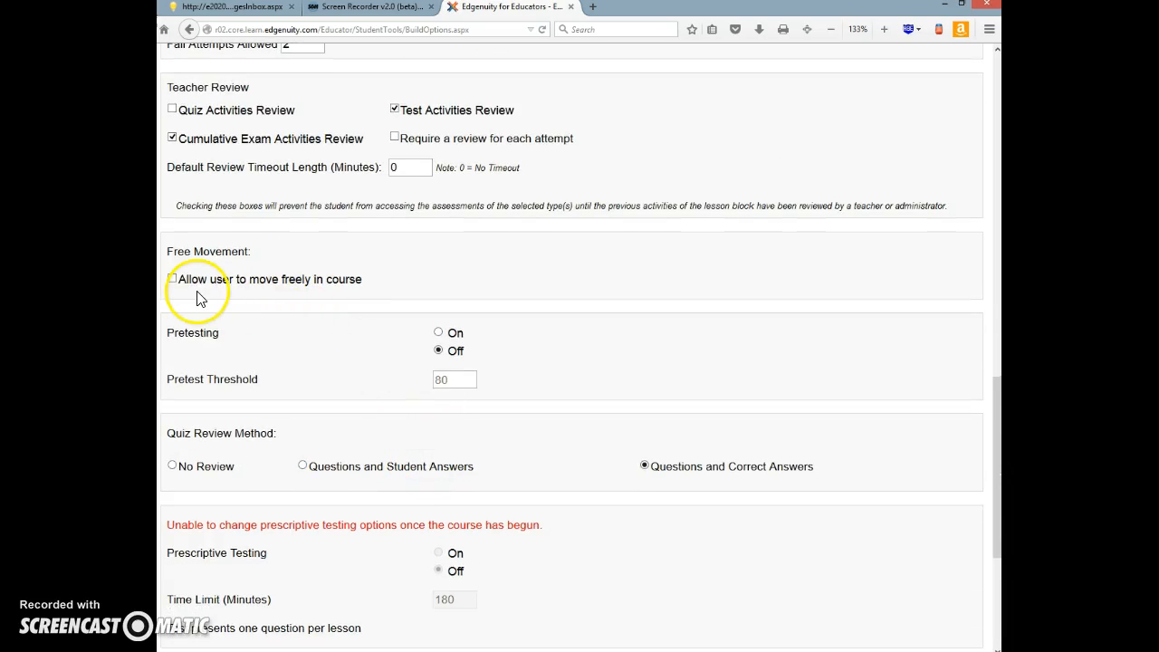
pyautogui.scroll(-1, 349, 412)
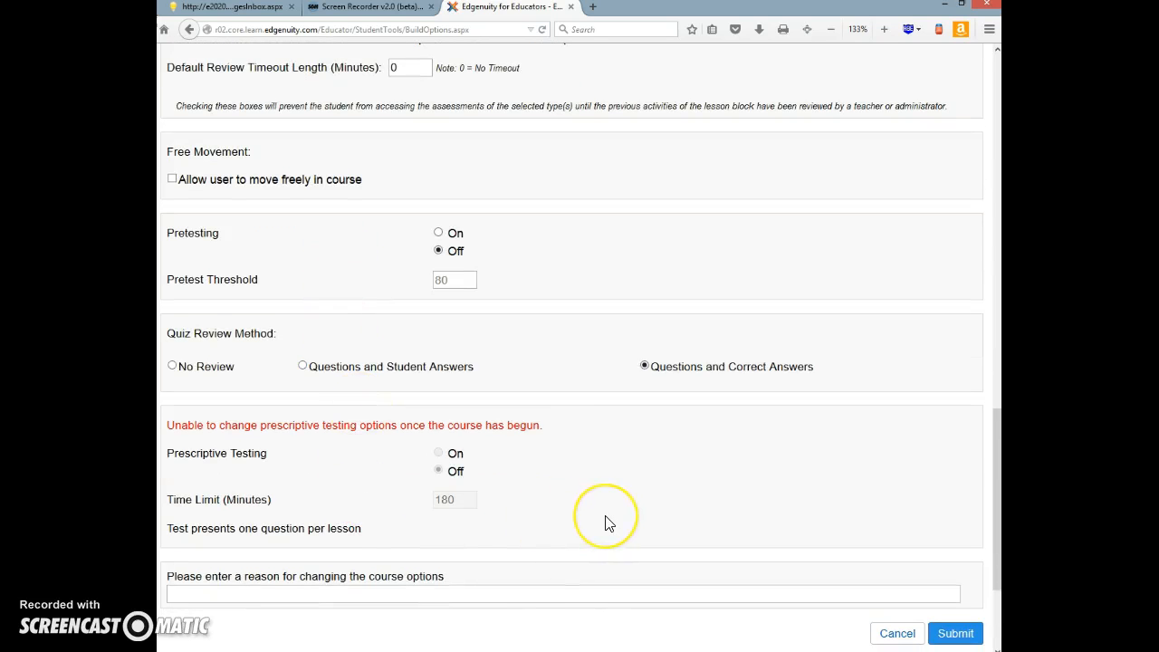
# Look again at the assessment thresholds and grade weights, and return to the student's course list without changing any options.
pyautogui.scroll(9, 605, 522)
pyautogui.scroll(3, 605, 522)
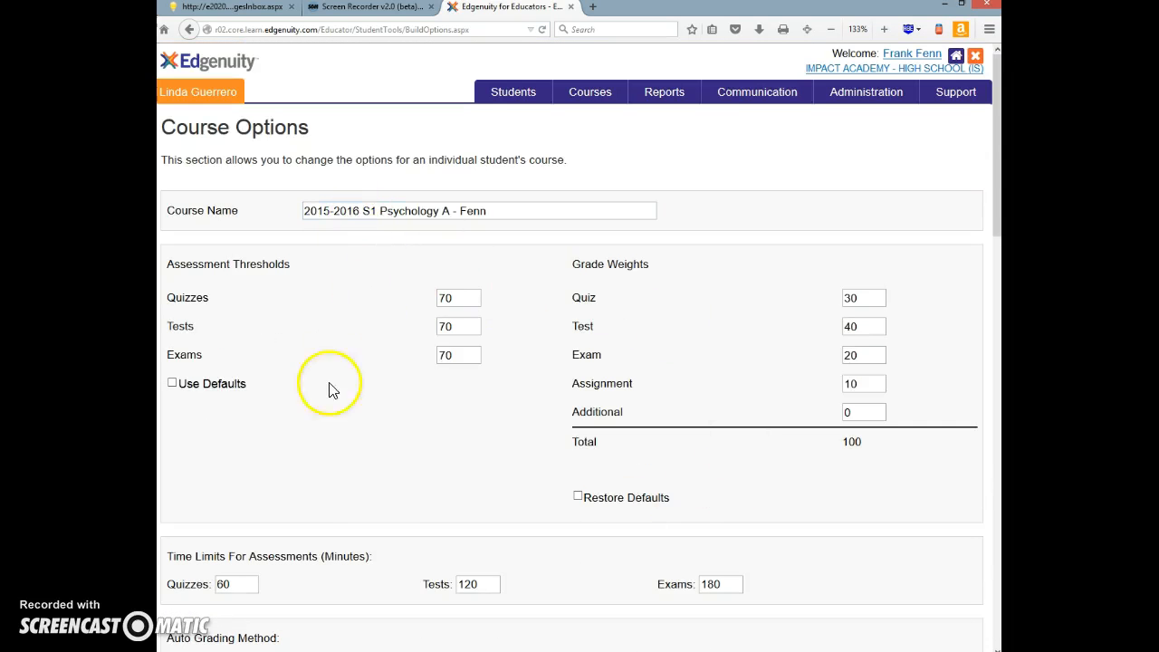
pyautogui.scroll(-4, 324, 426)
pyautogui.scroll(4, 332, 428)
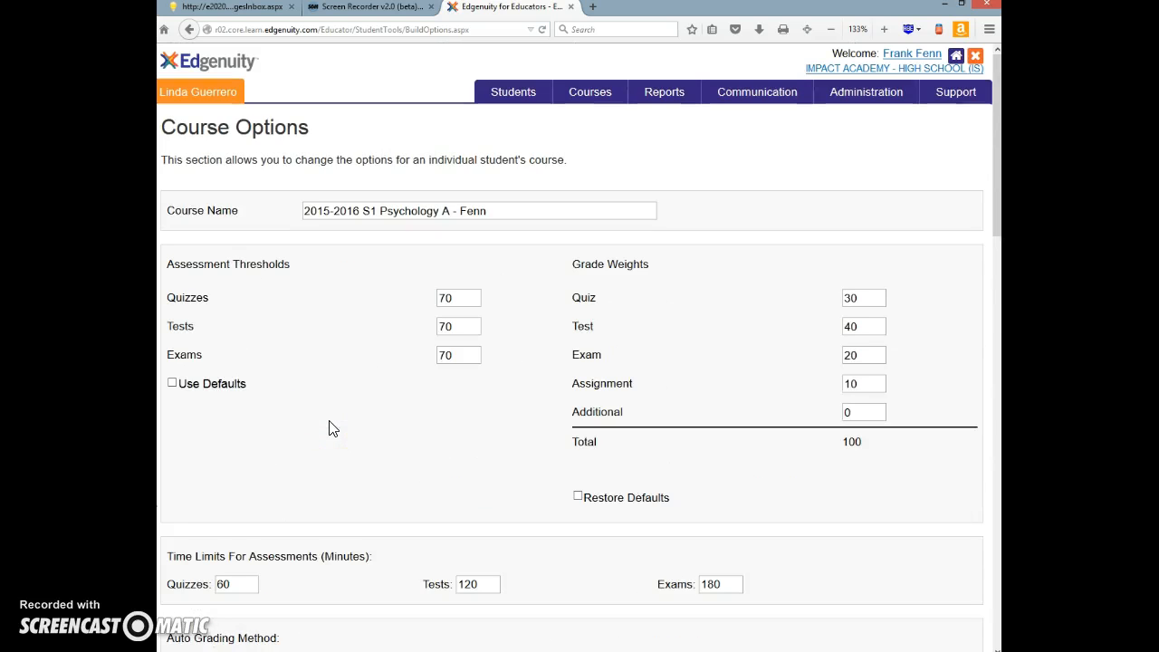
pyautogui.click(190, 31)
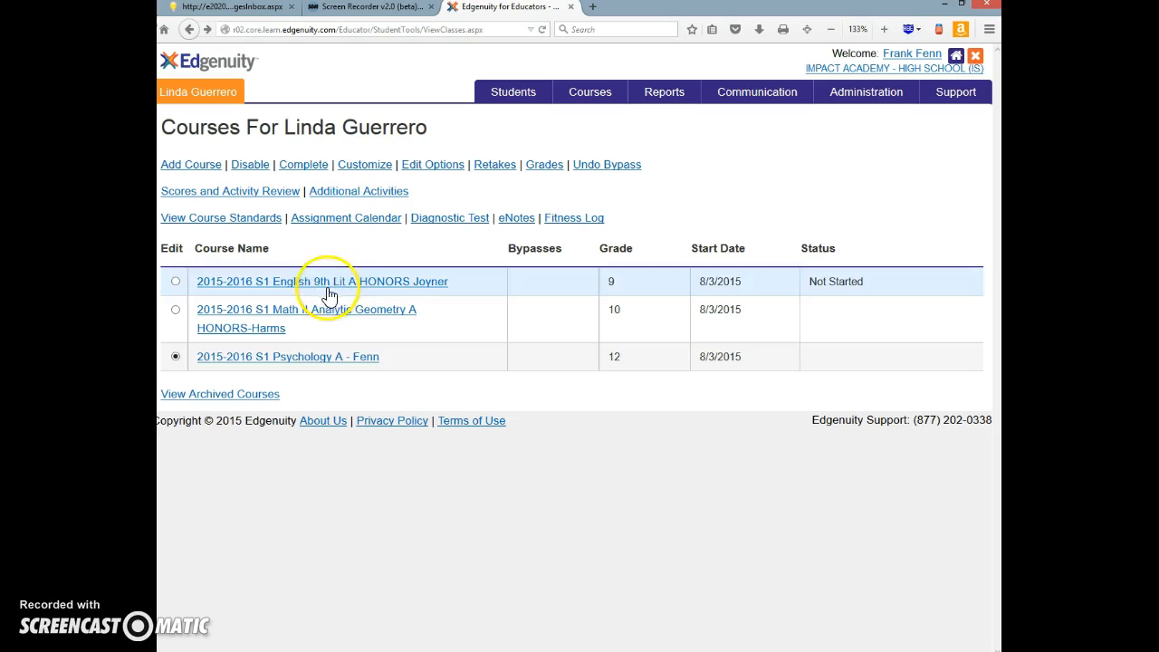
# View the Psychology A course's Scores and Activity Review and return to the student's course list.
pyautogui.click(254, 193)
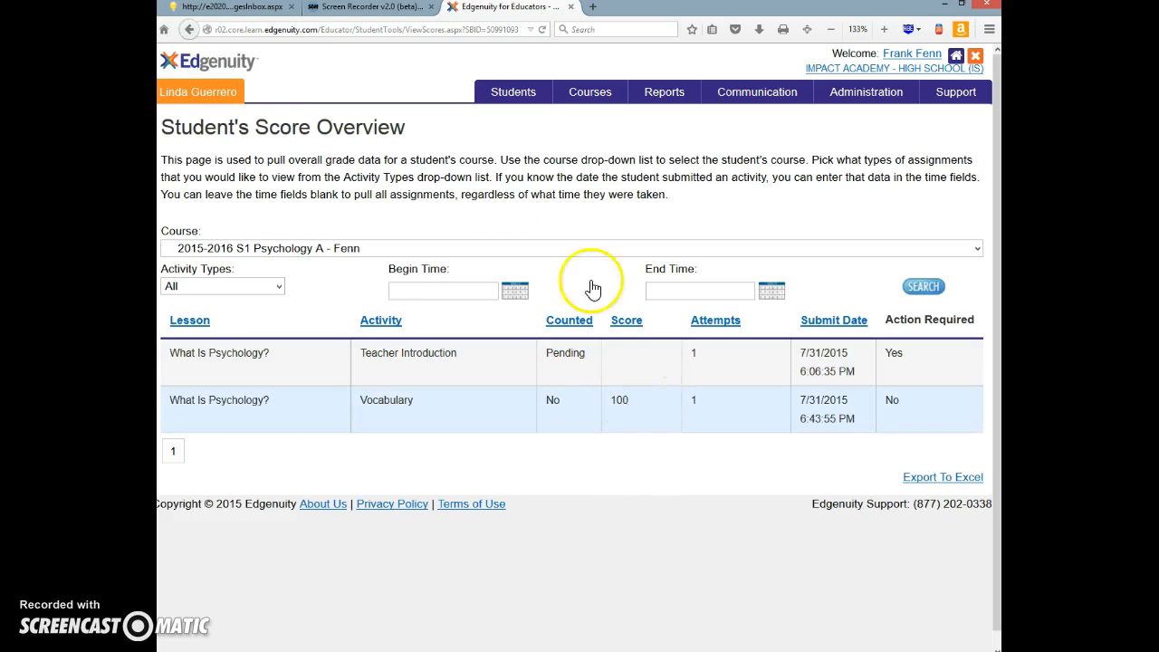
pyautogui.click(188, 33)
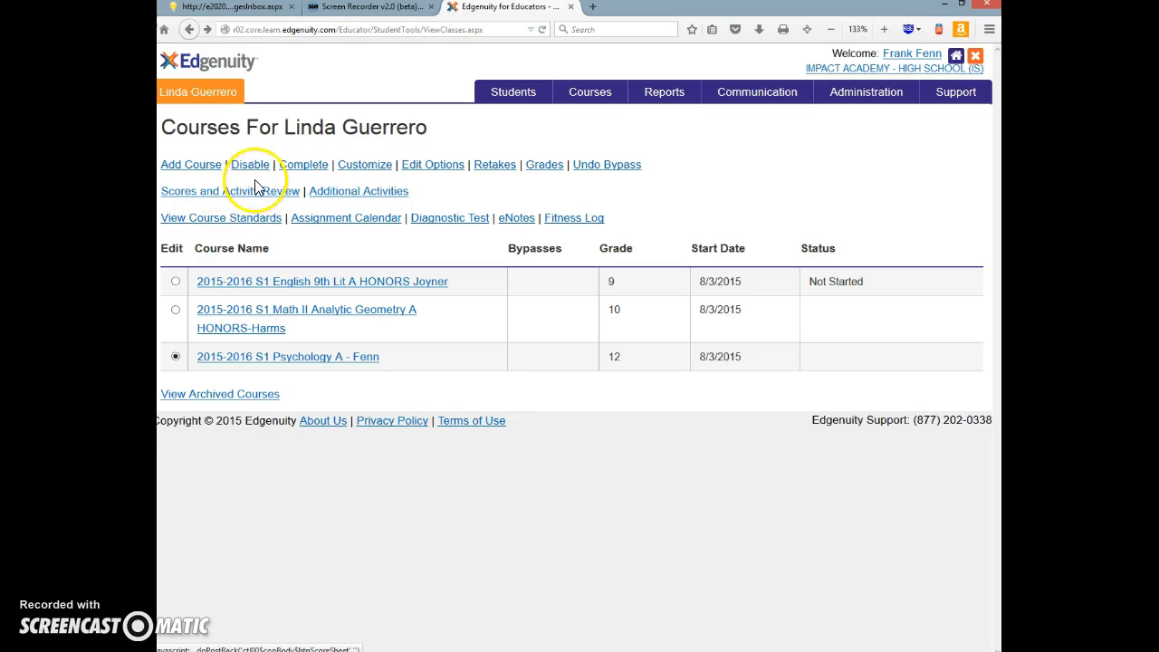
# Open the student's Progress Report and look through the current courses down to 2015-2016 S1 Psychology A.
pyautogui.moveTo(222, 97)
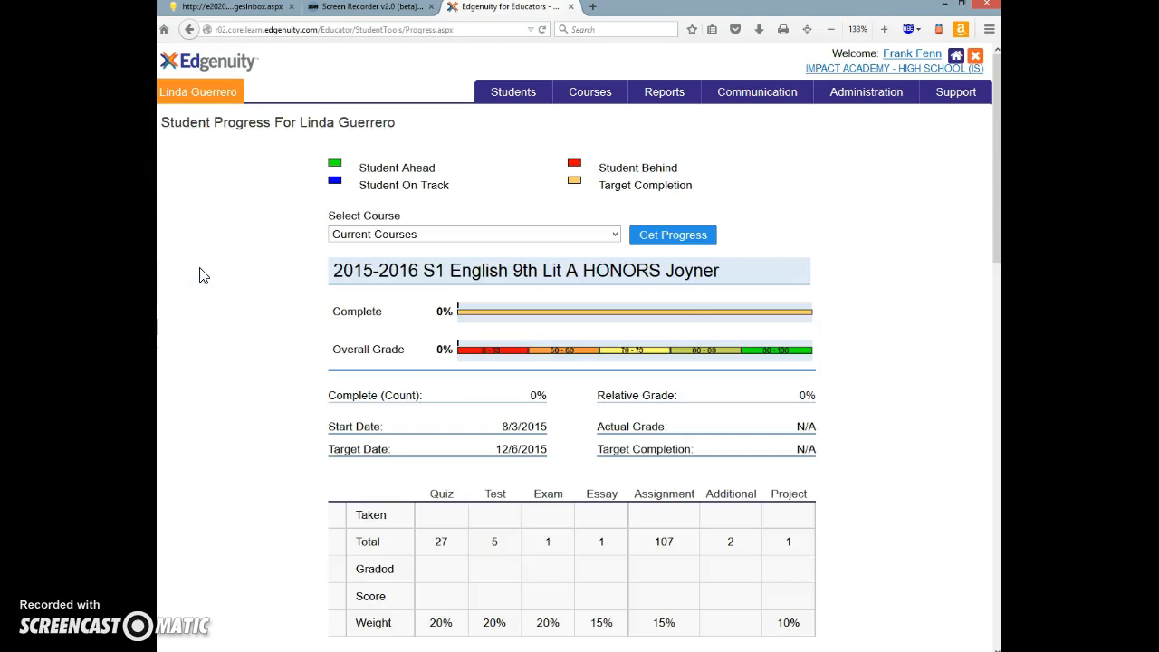
pyautogui.scroll(-8, 690, 376)
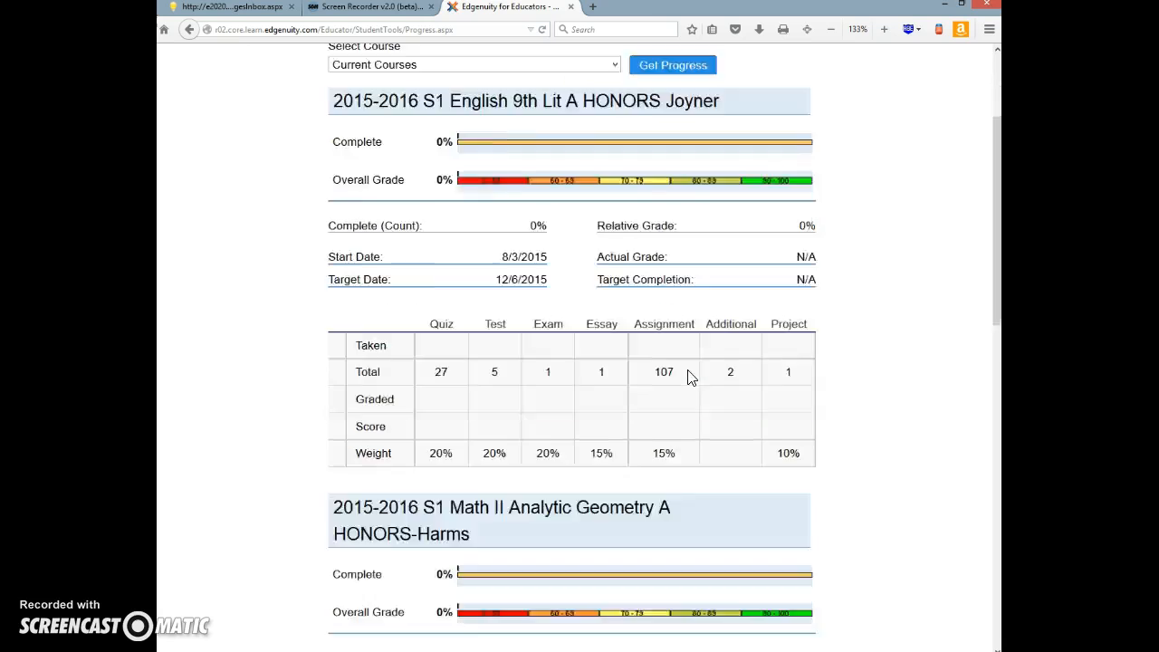
pyautogui.scroll(-3, 690, 379)
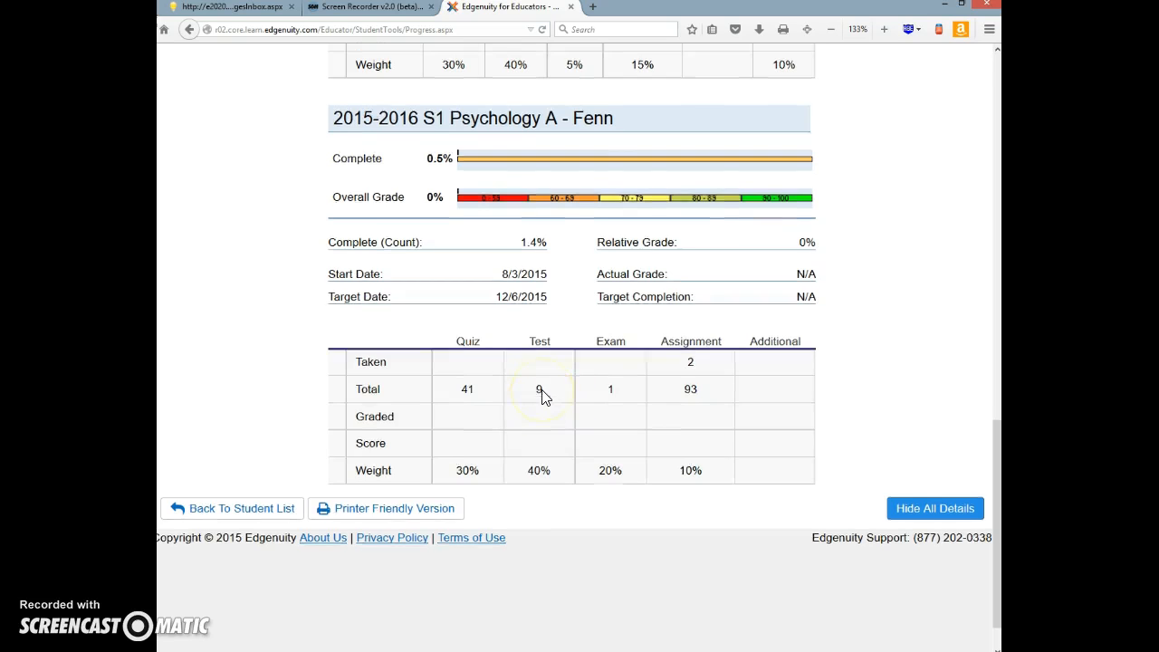
pyautogui.scroll(2, 543, 396)
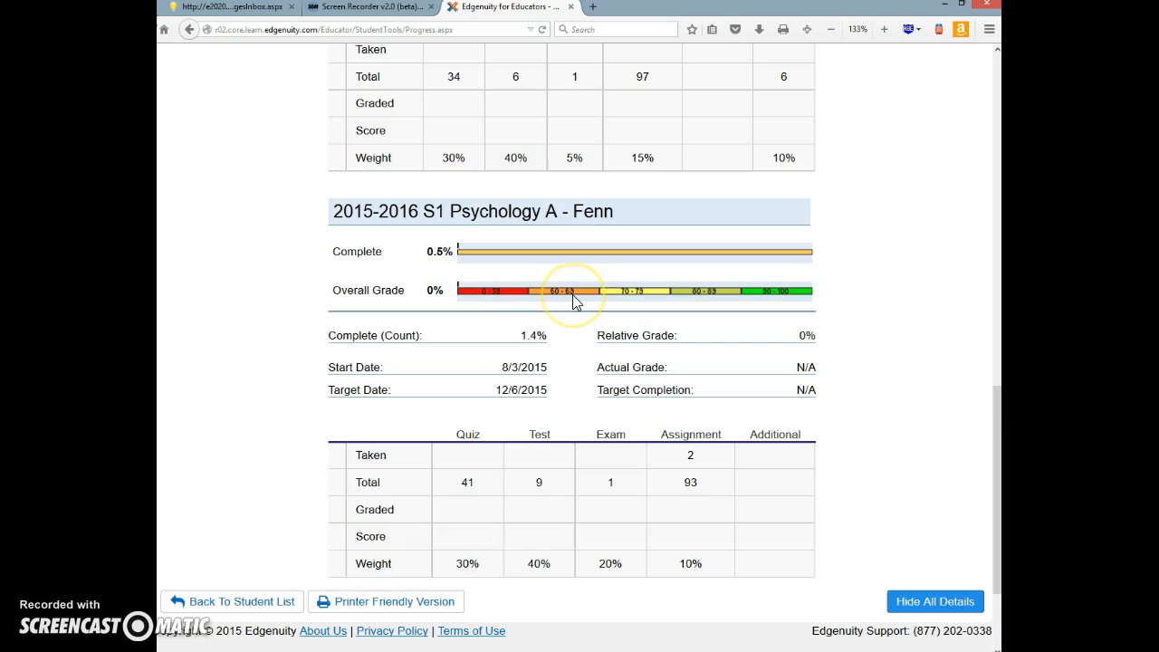
# Examine the Psychology A course's actual grade, completion bar, and taken and total quizzes in the progress report.
pyautogui.click(598, 368)
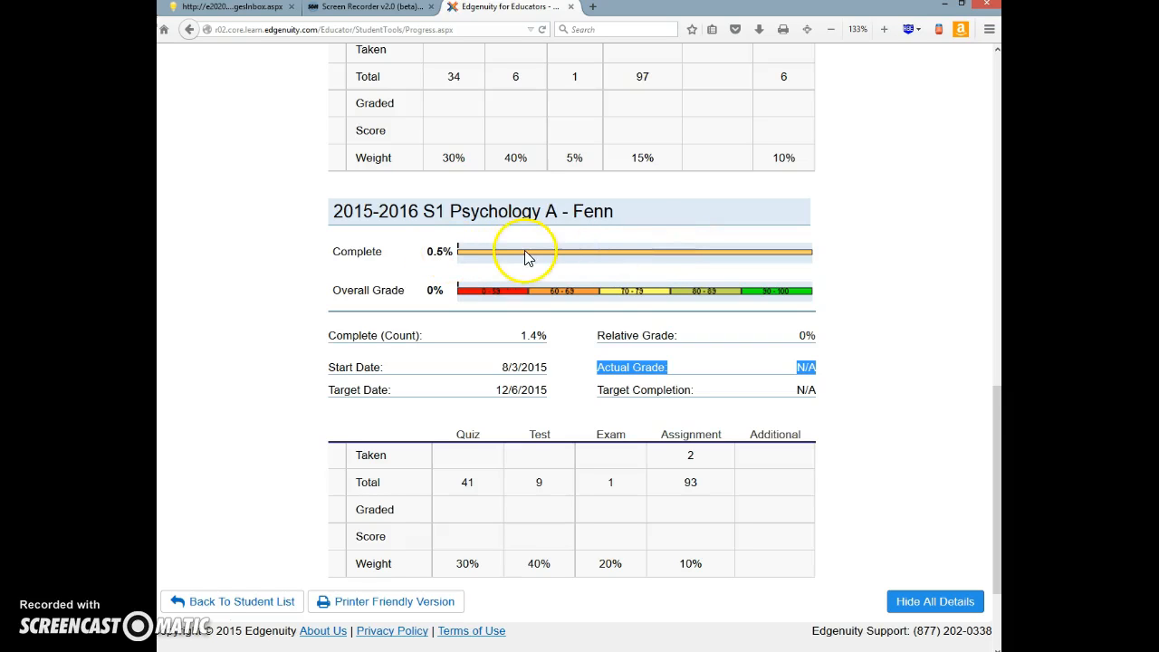
pyautogui.click(593, 251)
pyautogui.click(446, 437)
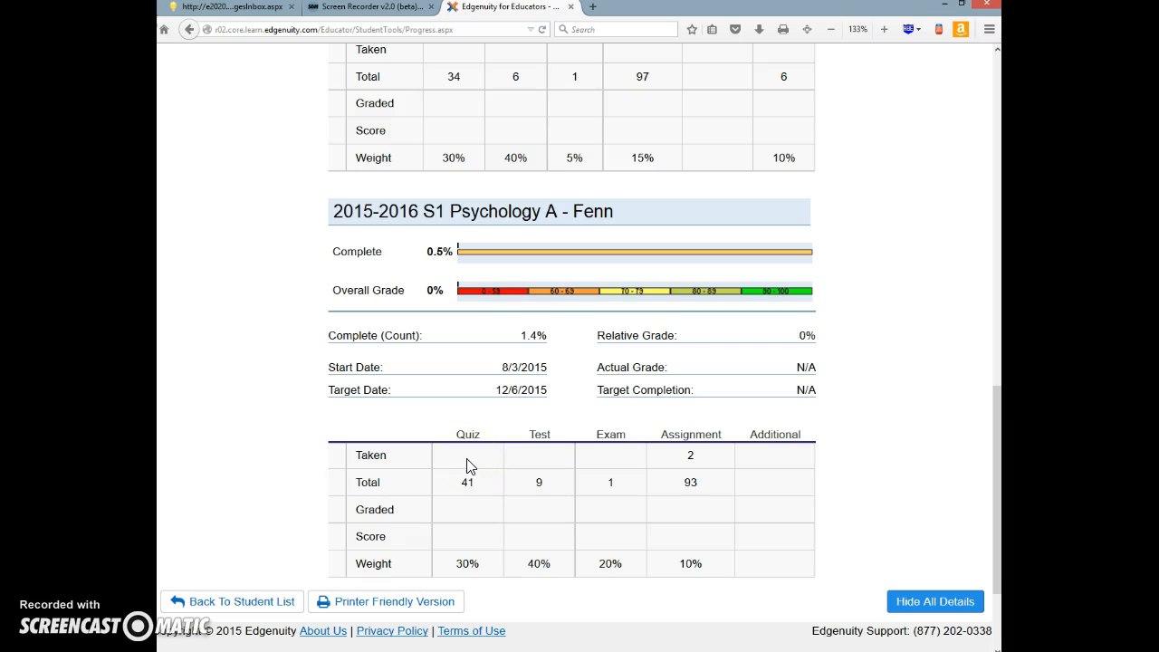
pyautogui.click(458, 437)
pyautogui.moveTo(485, 450); pyautogui.dragTo(484, 486)
pyautogui.click(482, 497)
pyautogui.click(459, 431)
pyautogui.doubleClick(467, 482)
pyautogui.click(468, 481)
pyautogui.doubleClick(466, 482)
pyautogui.scroll(5, 480, 490)
pyautogui.scroll(-5, 480, 490)
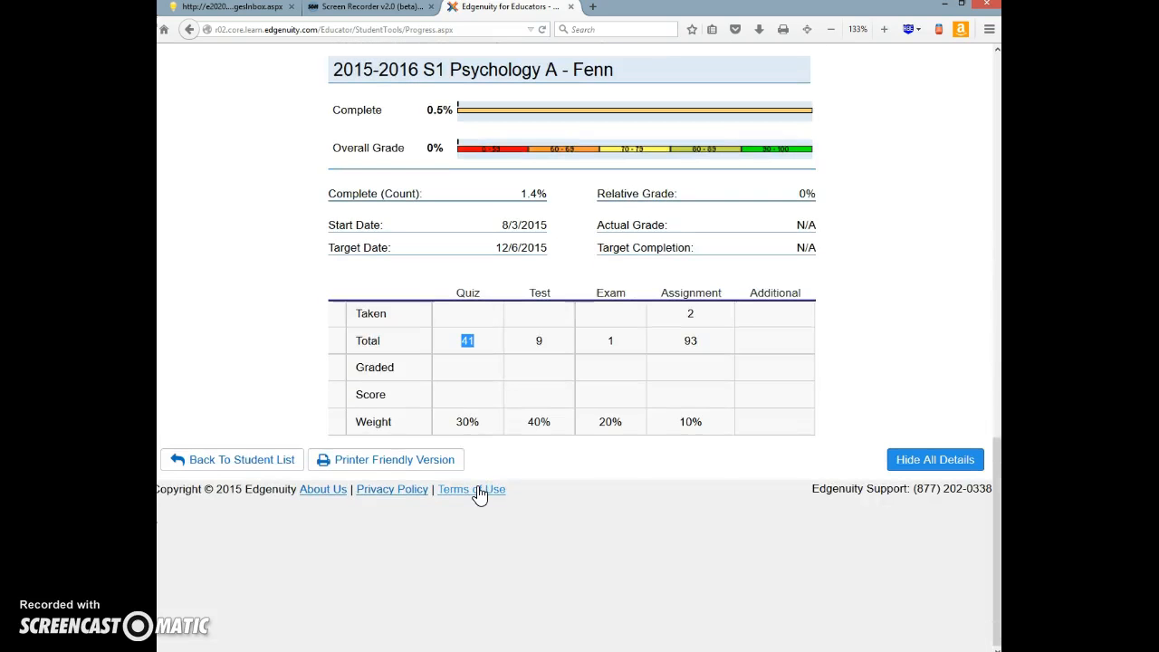
# Highlight the Psychology A course's Complete percentage and go back to the beginning of the progress report.
pyautogui.scroll(4, 480, 490)
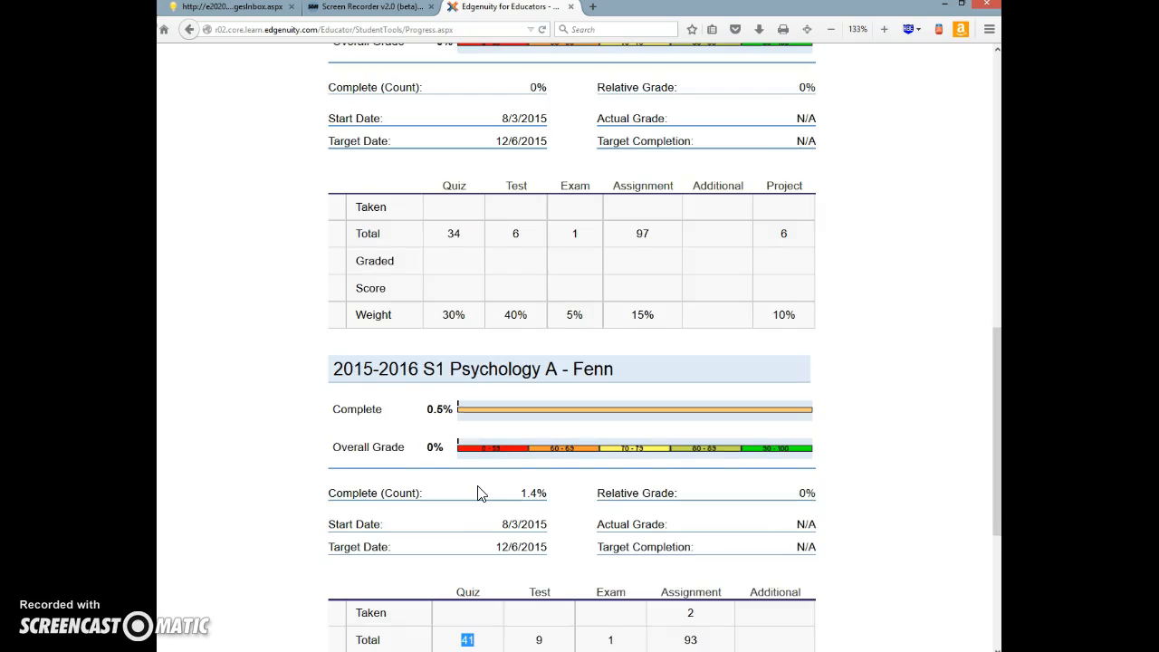
pyautogui.scroll(-3, 480, 493)
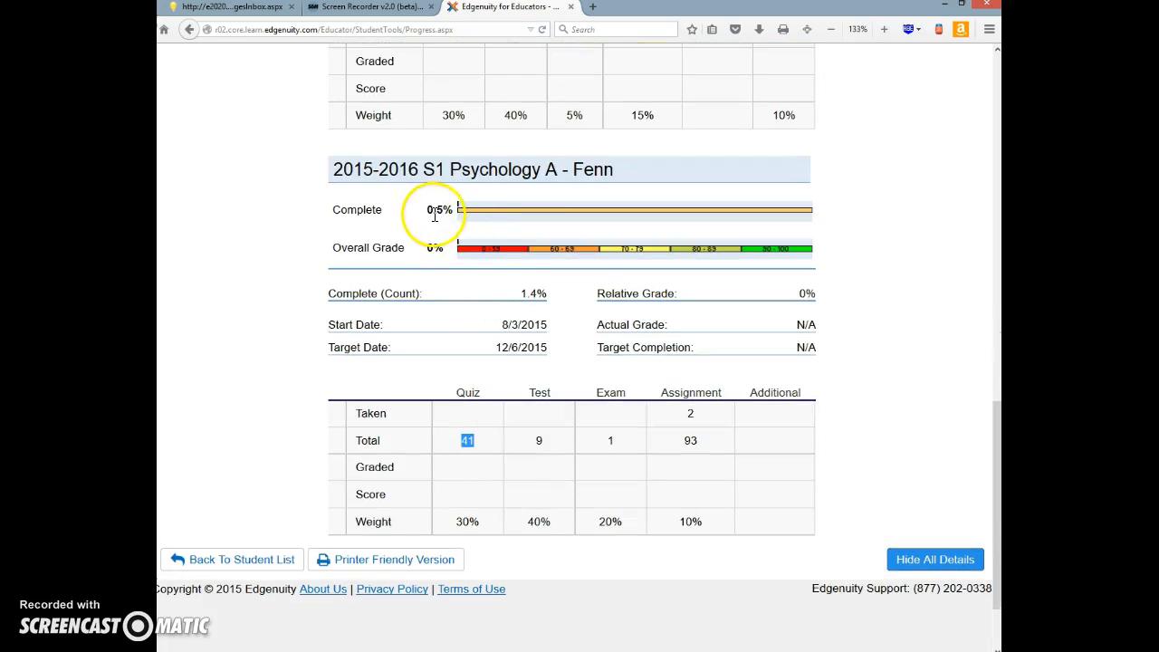
pyautogui.moveTo(426, 211); pyautogui.dragTo(456, 213)
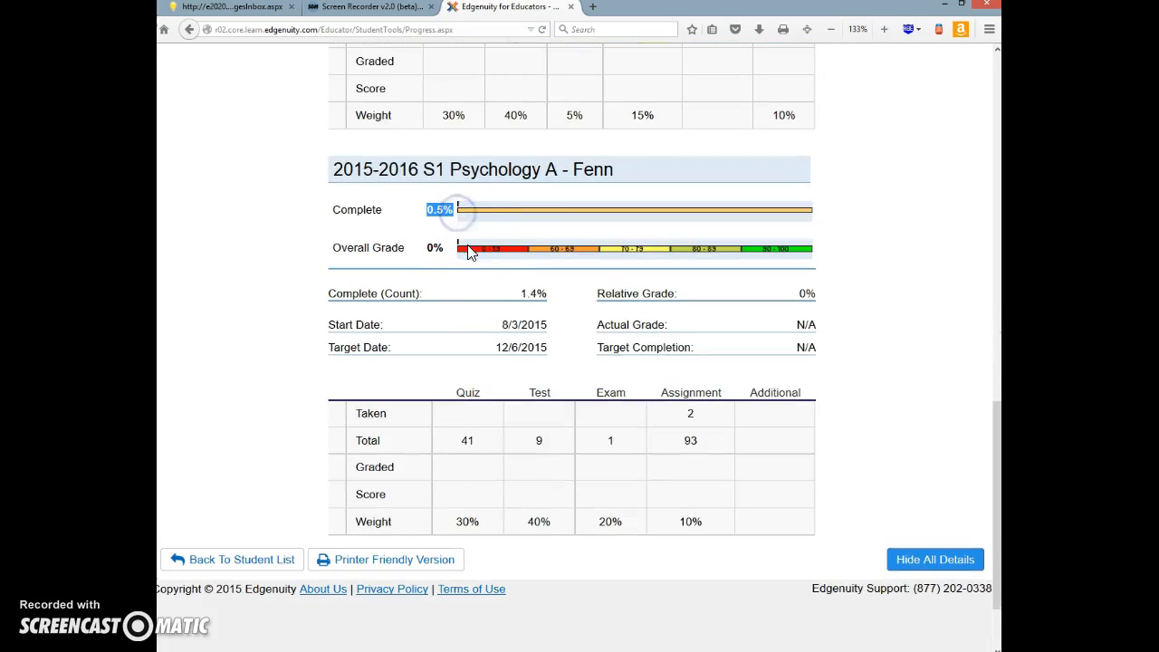
pyautogui.scroll(3, 486, 377)
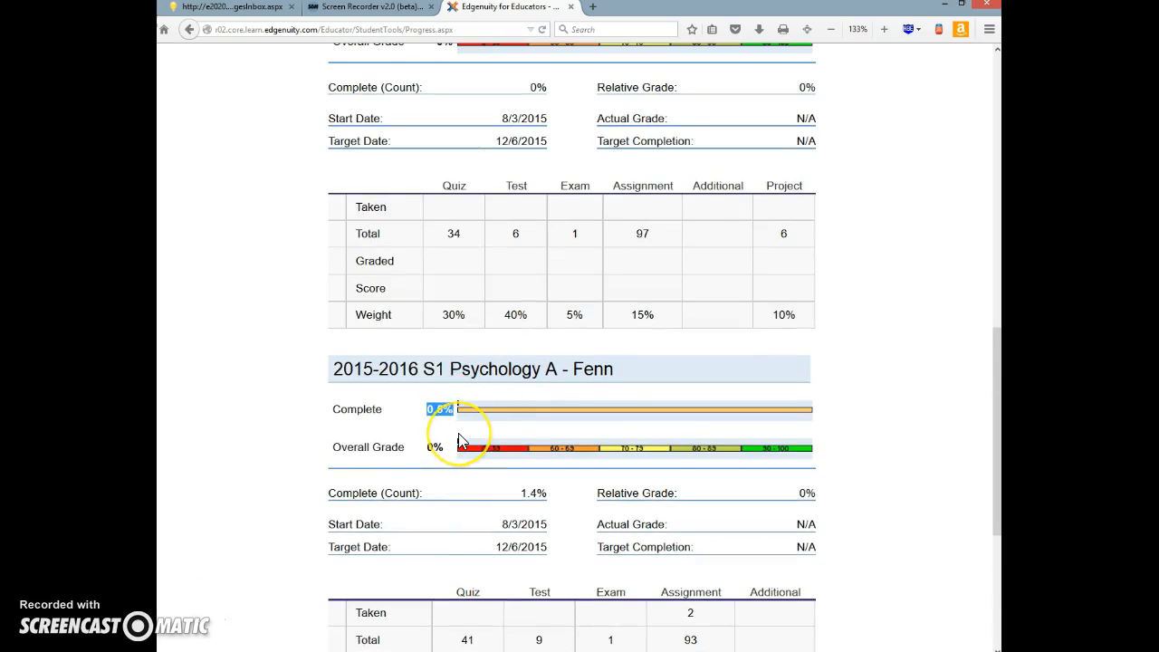
pyautogui.scroll(7, 459, 442)
pyautogui.scroll(4, 459, 442)
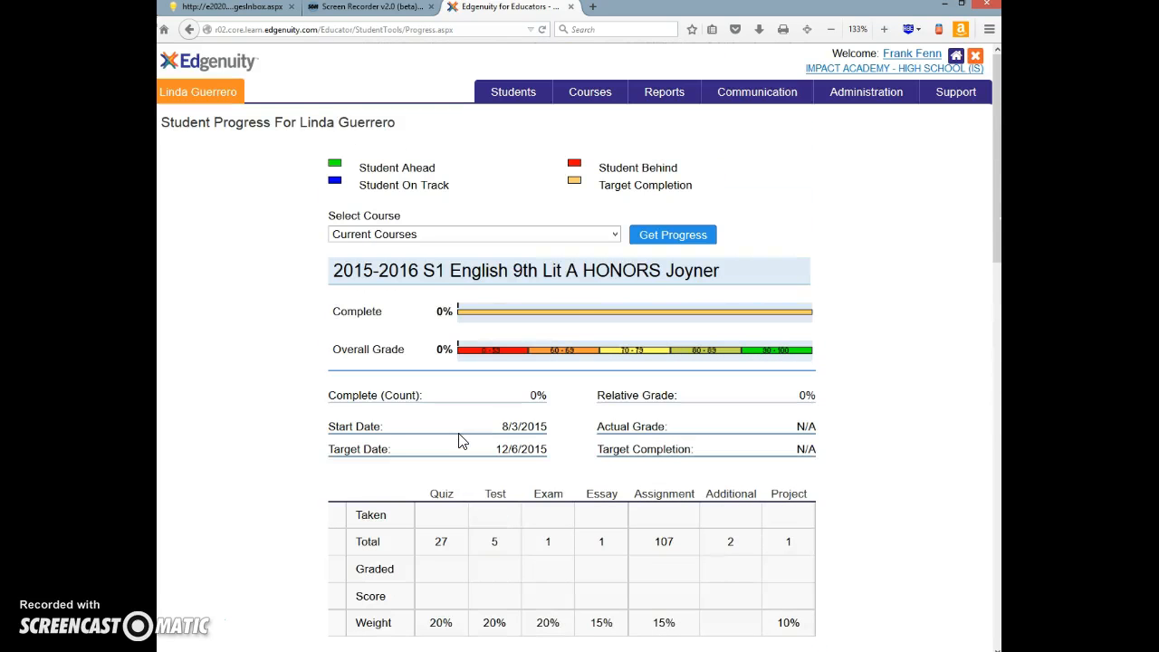
# Open the student's Session Log and examine the idle time, Psychology A time, and activities completed in the 5:47 PM-7:07 PM session.
pyautogui.click(229, 96)
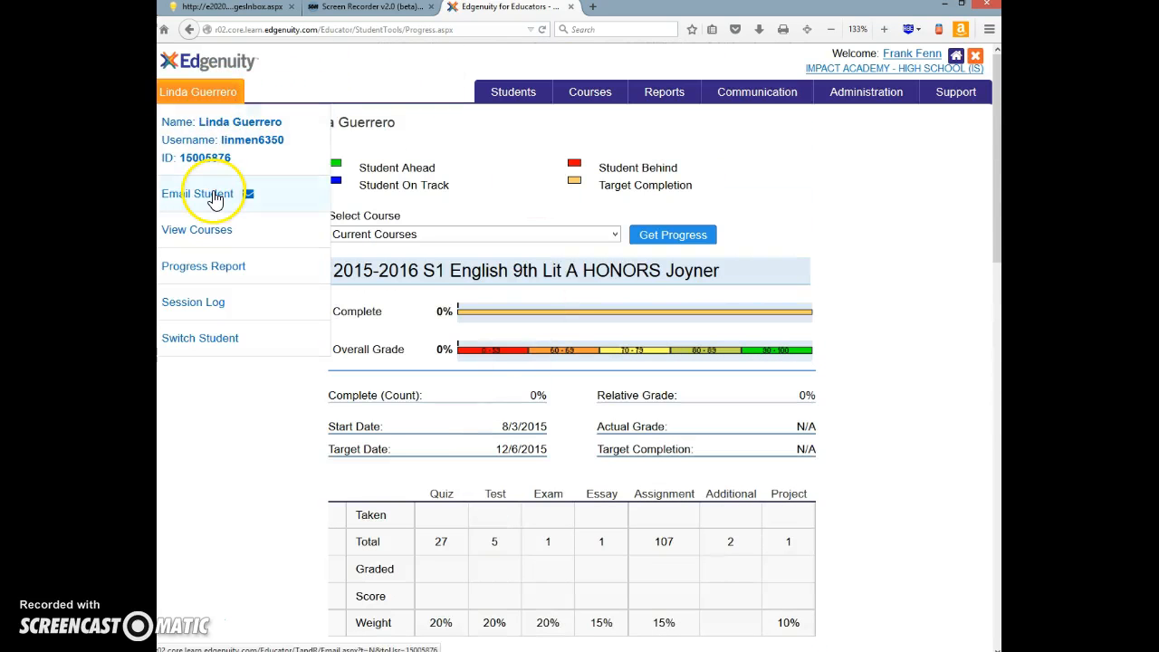
pyautogui.click(203, 311)
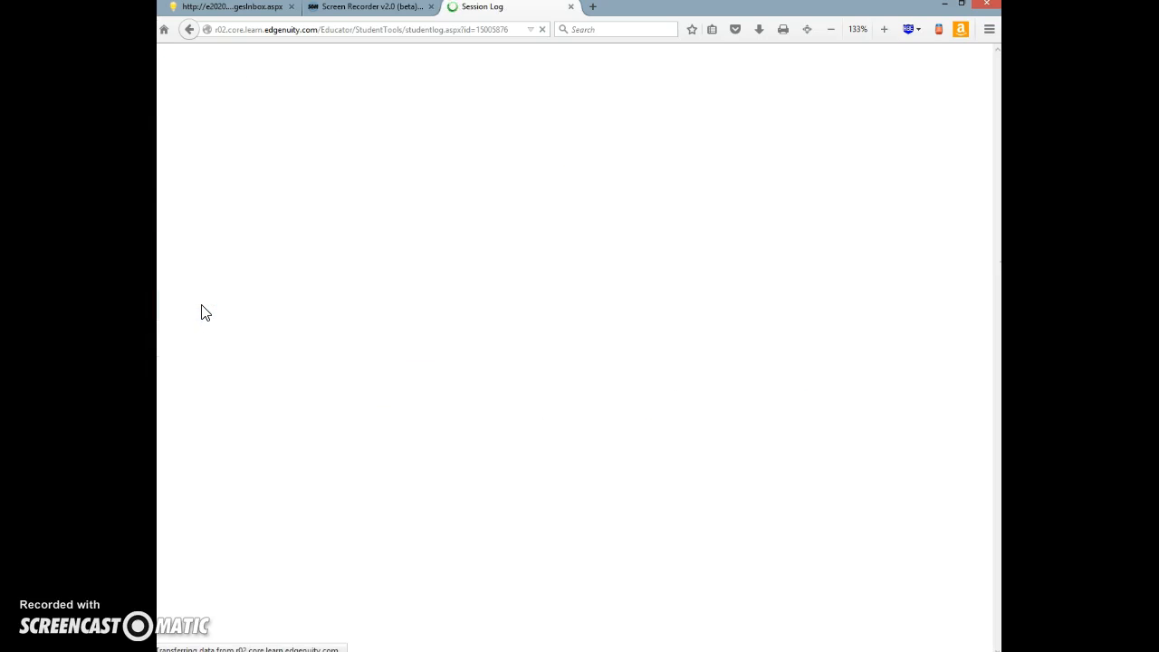
pyautogui.click(232, 309)
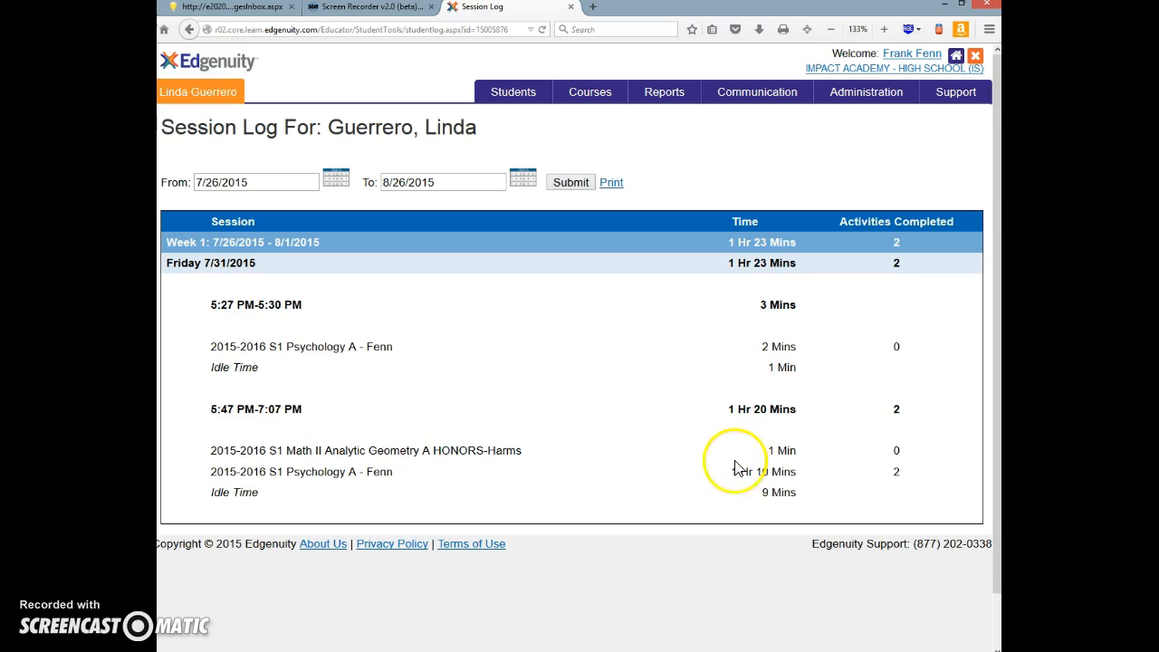
pyautogui.moveTo(211, 504); pyautogui.dragTo(298, 495)
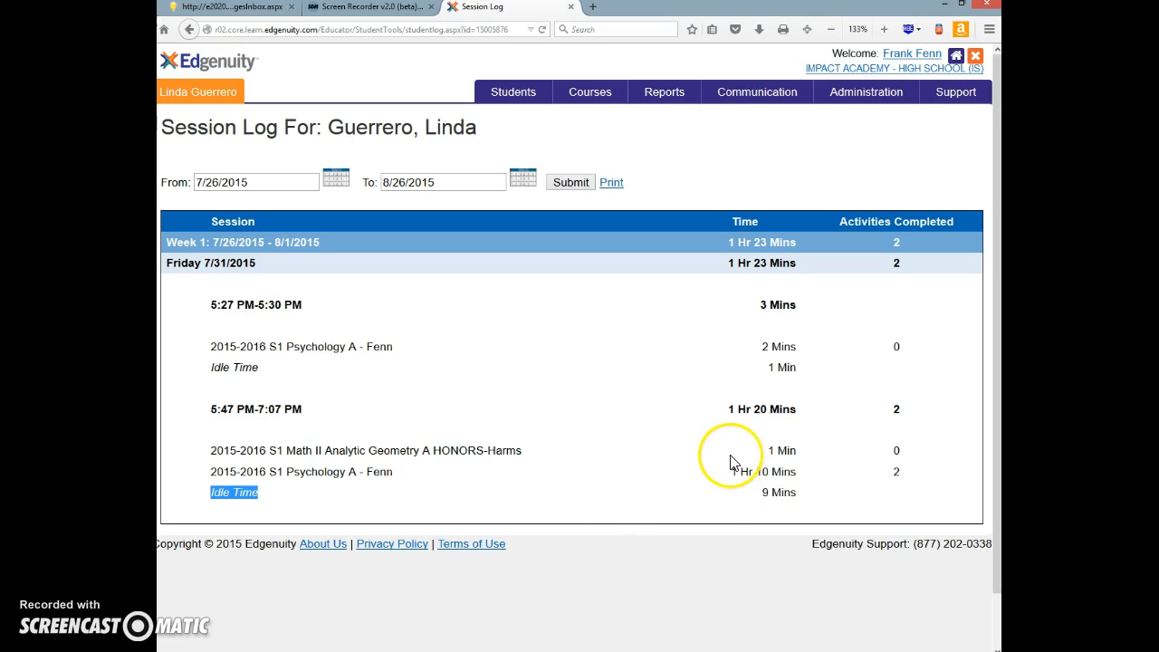
pyautogui.moveTo(730, 472); pyautogui.dragTo(800, 472)
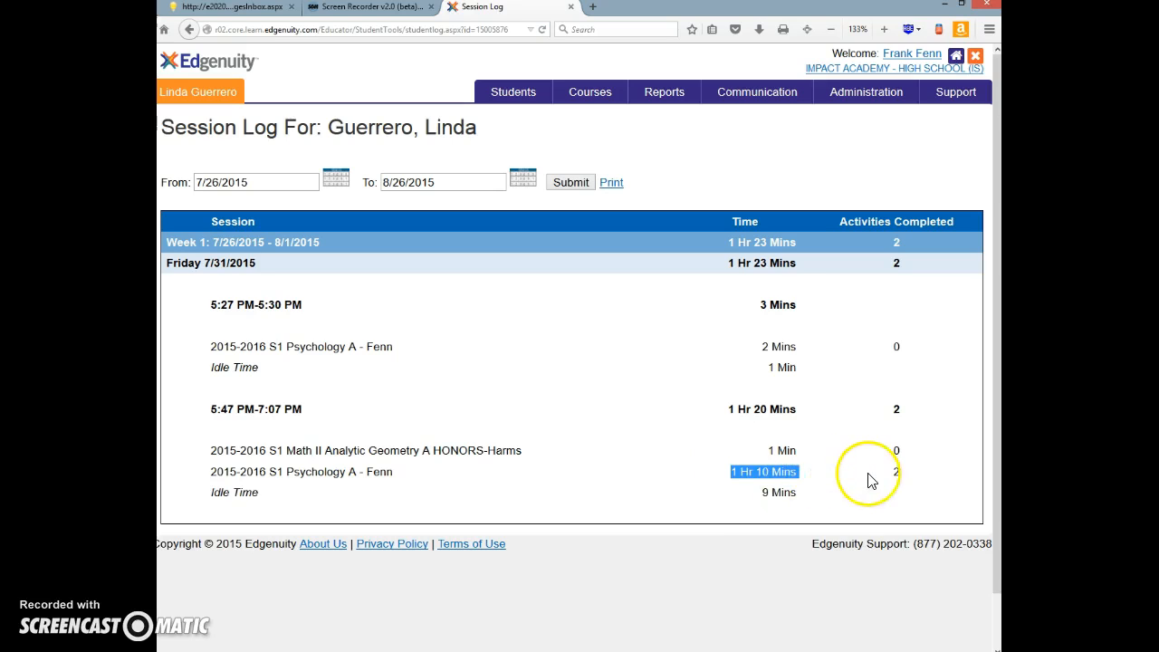
pyautogui.moveTo(895, 473); pyautogui.dragTo(905, 472)
pyautogui.click(497, 324)
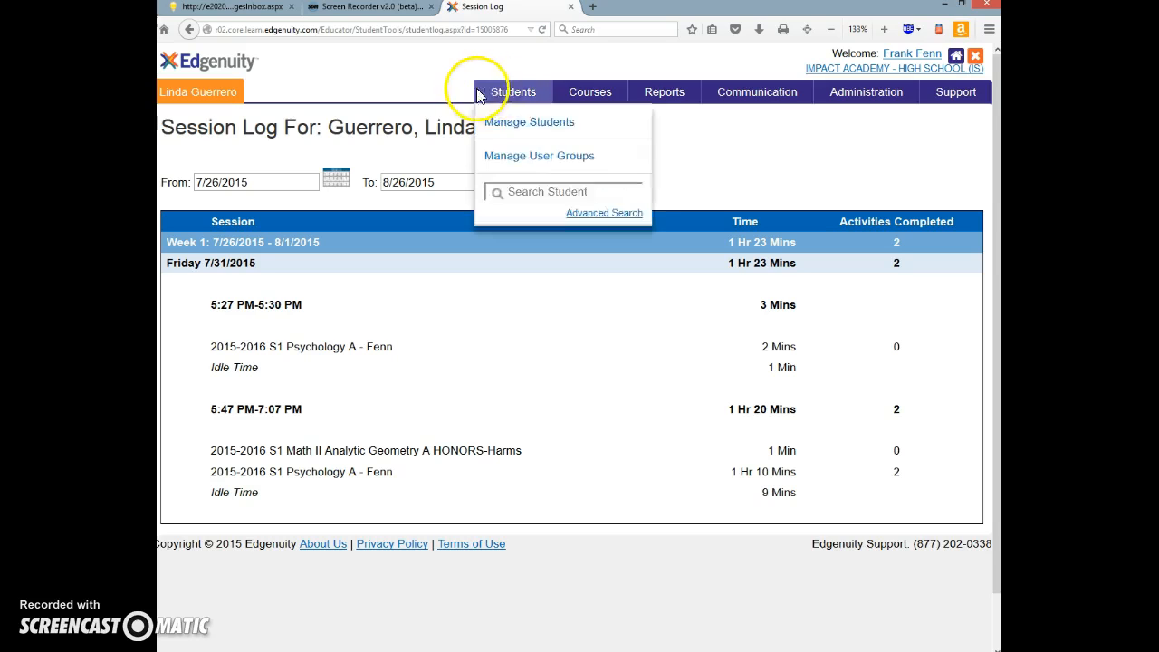
pyautogui.moveTo(894, 101)
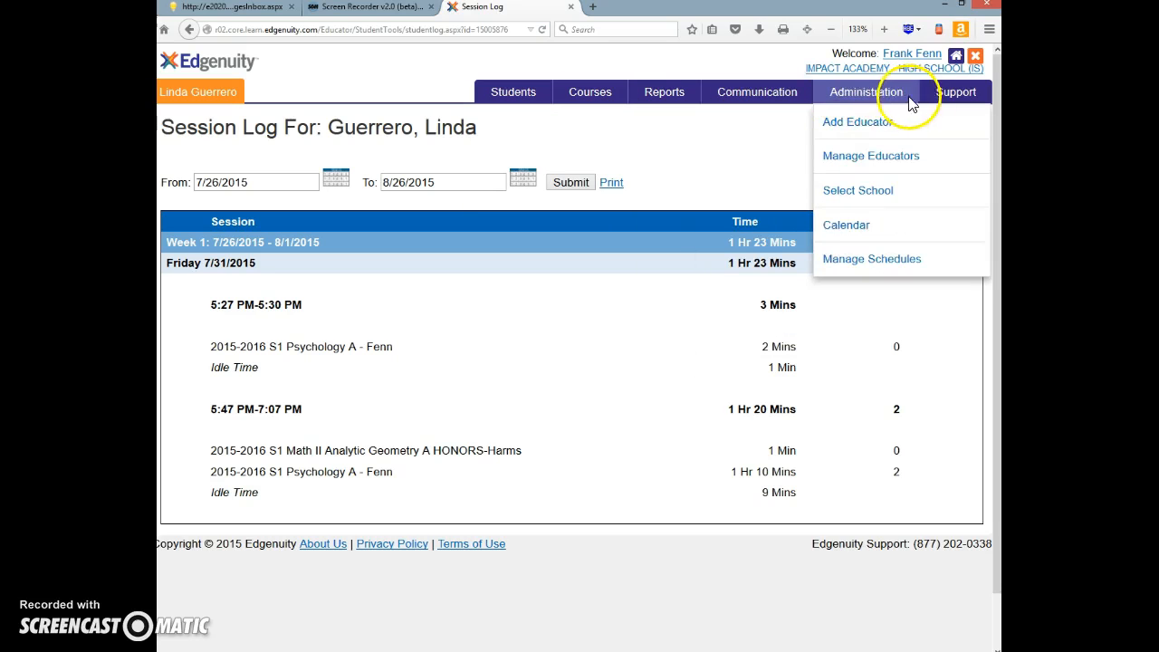